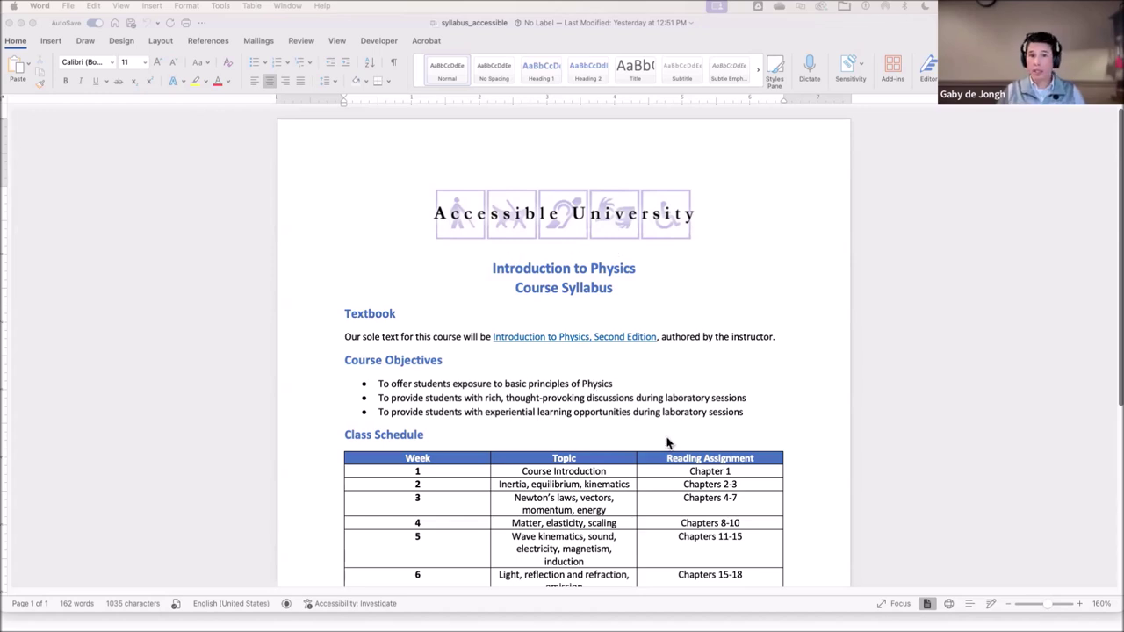
# Check which heading styles the course title and the Textbook and Course Objectives headings use
pyautogui.scroll(-1, 614, 351)
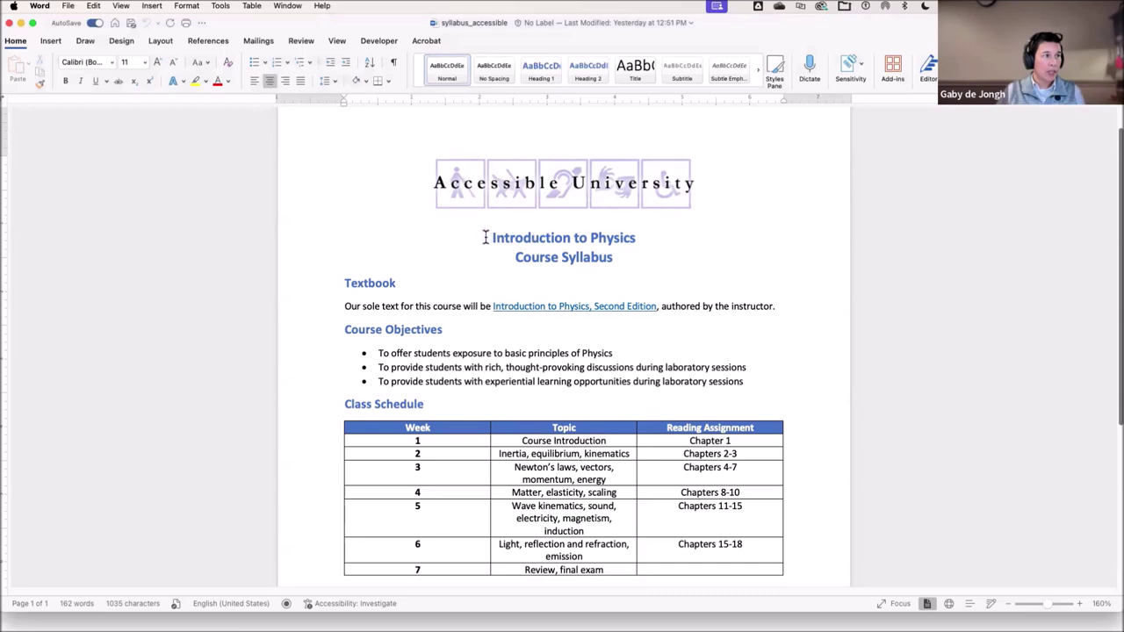
pyautogui.moveTo(486, 237); pyautogui.dragTo(625, 257)
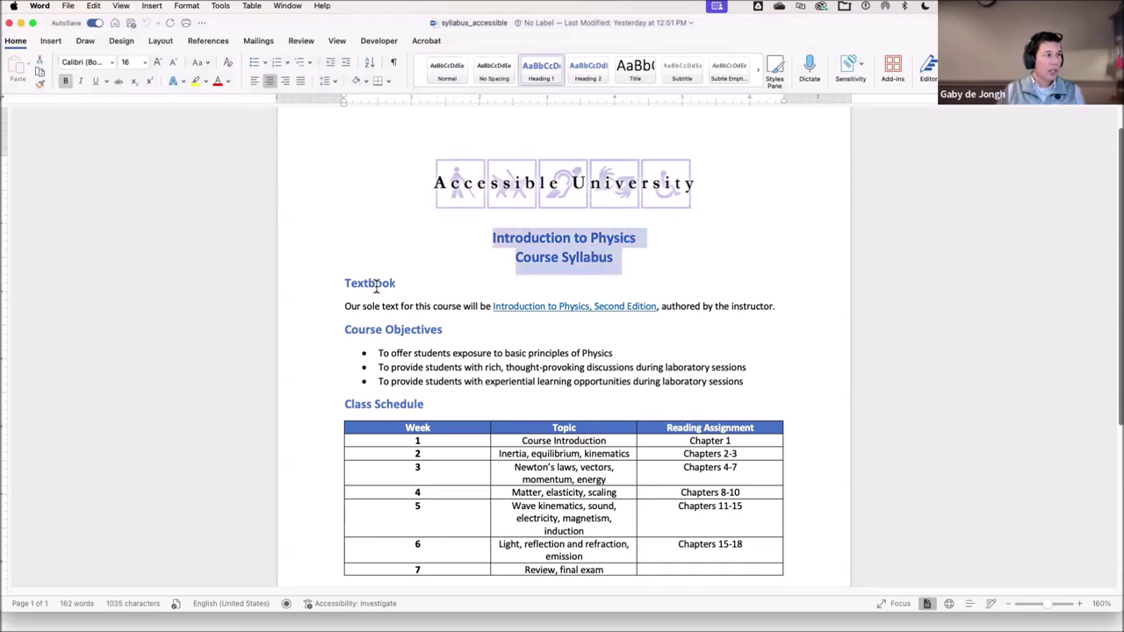
pyautogui.moveTo(339, 283); pyautogui.dragTo(410, 283)
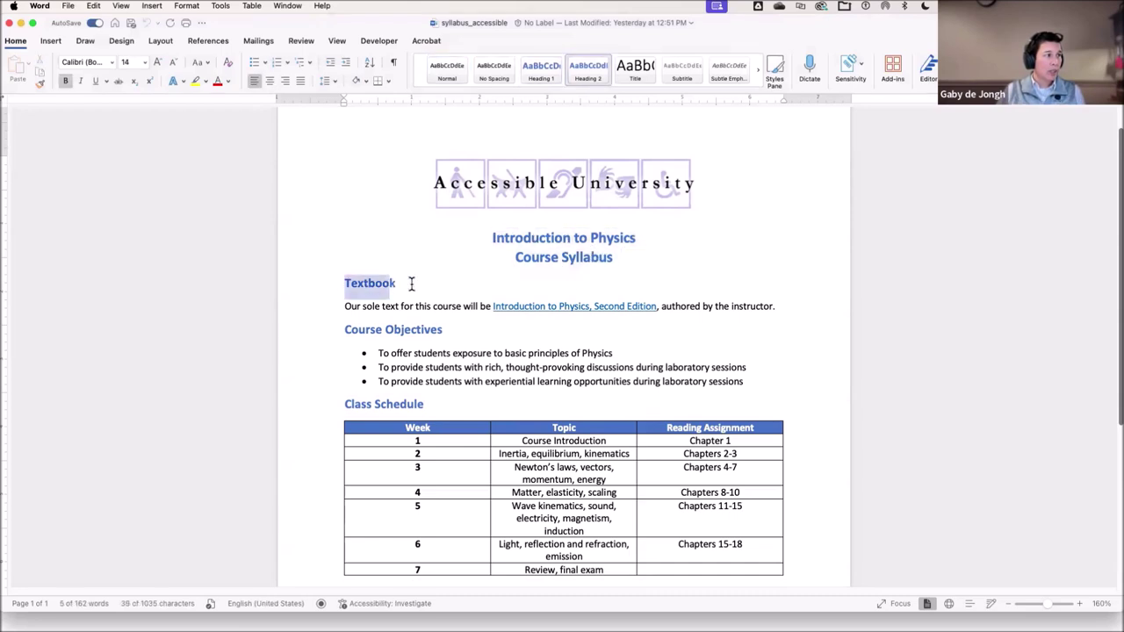
pyautogui.moveTo(339, 328); pyautogui.dragTo(453, 329)
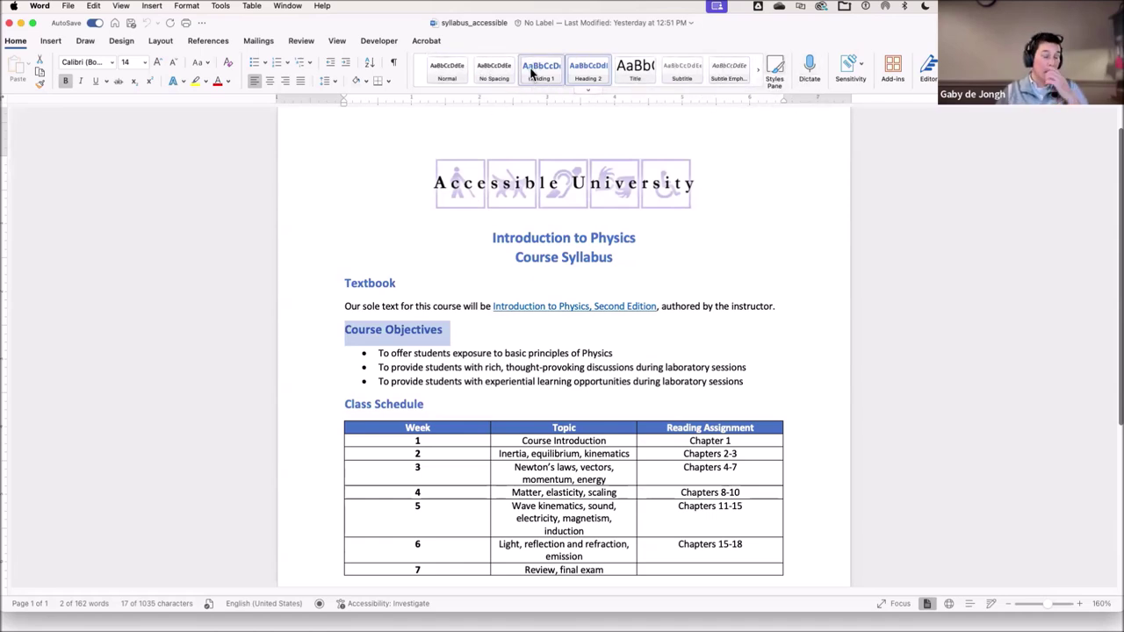
# Show the full style list and modify the Heading 1 style to use the Helvetica font in green
pyautogui.click(776, 72)
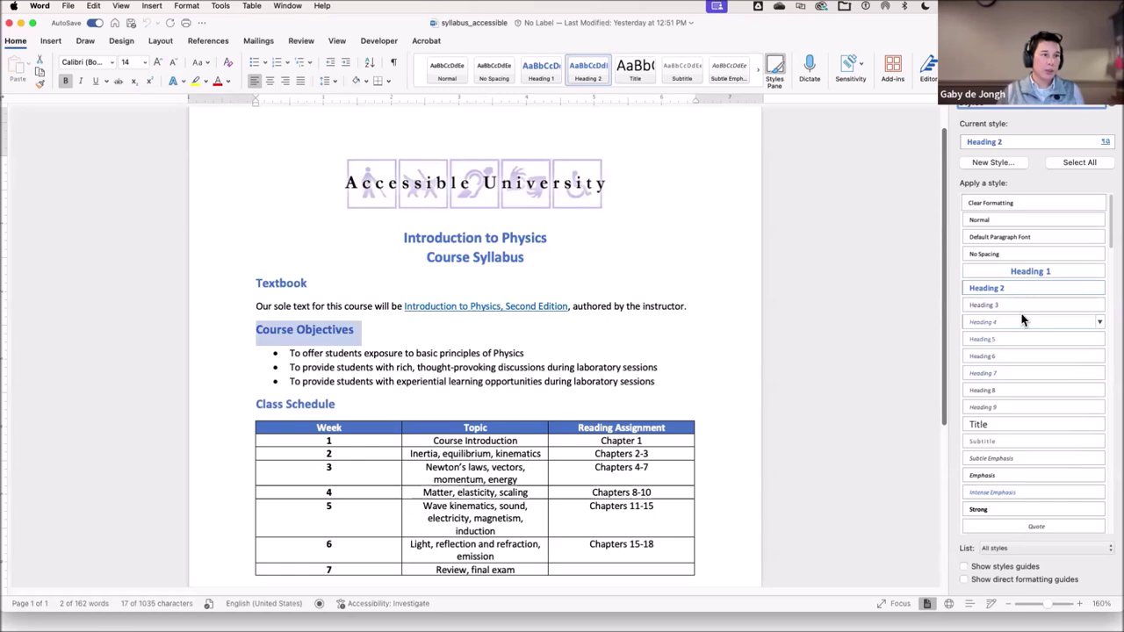
pyautogui.moveTo(1023, 321)
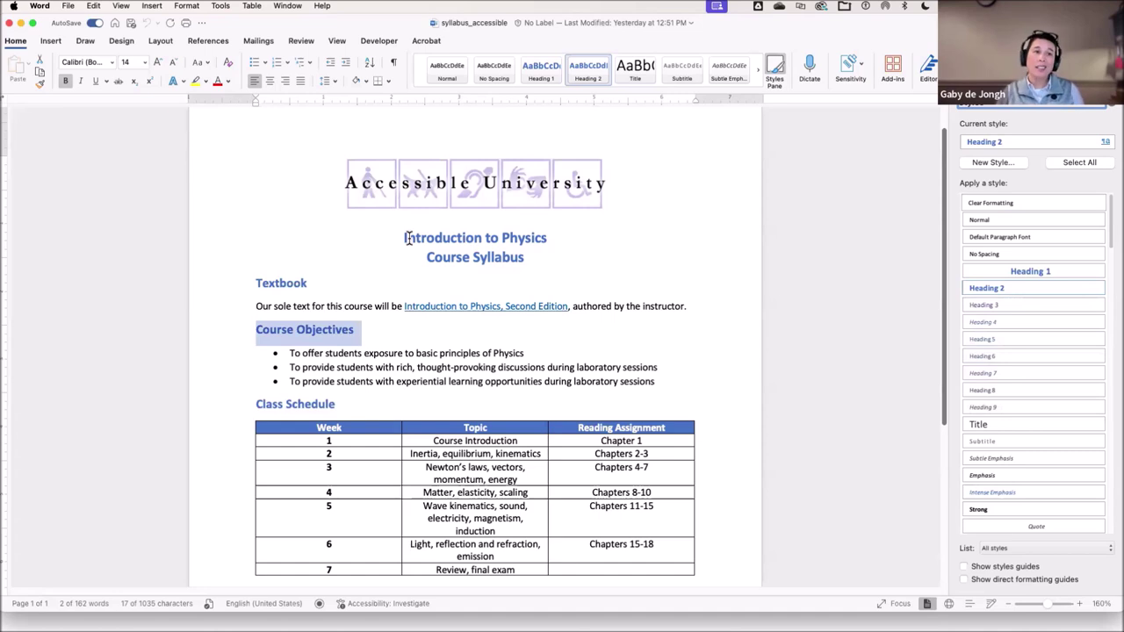
pyautogui.moveTo(404, 237); pyautogui.dragTo(532, 261)
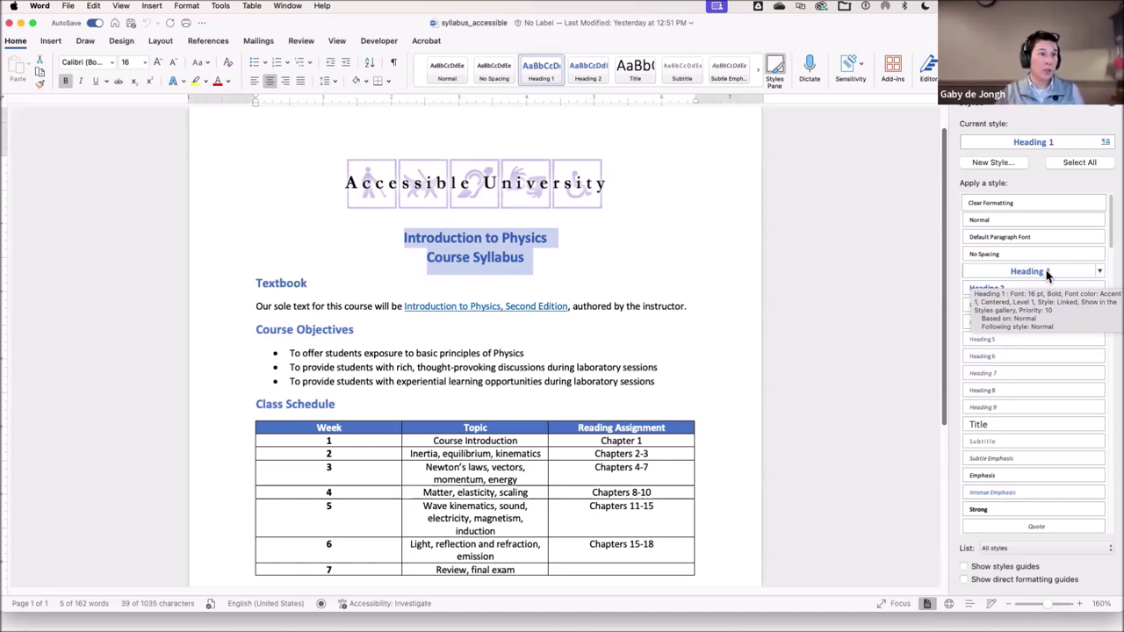
pyautogui.click(1099, 275)
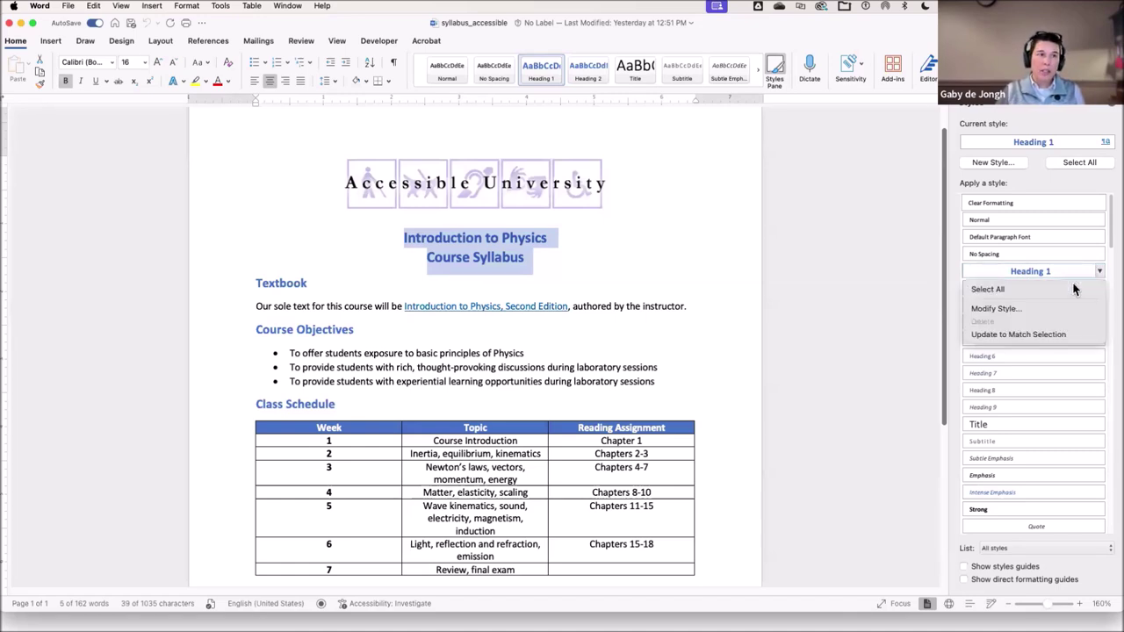
pyautogui.click(1031, 316)
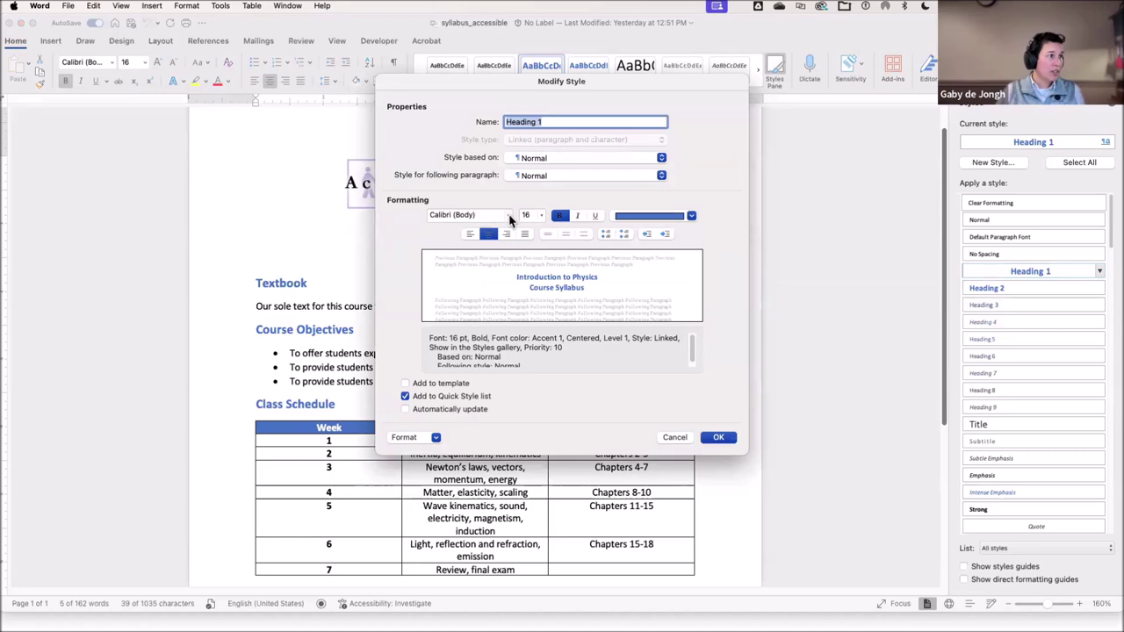
pyautogui.click(509, 219)
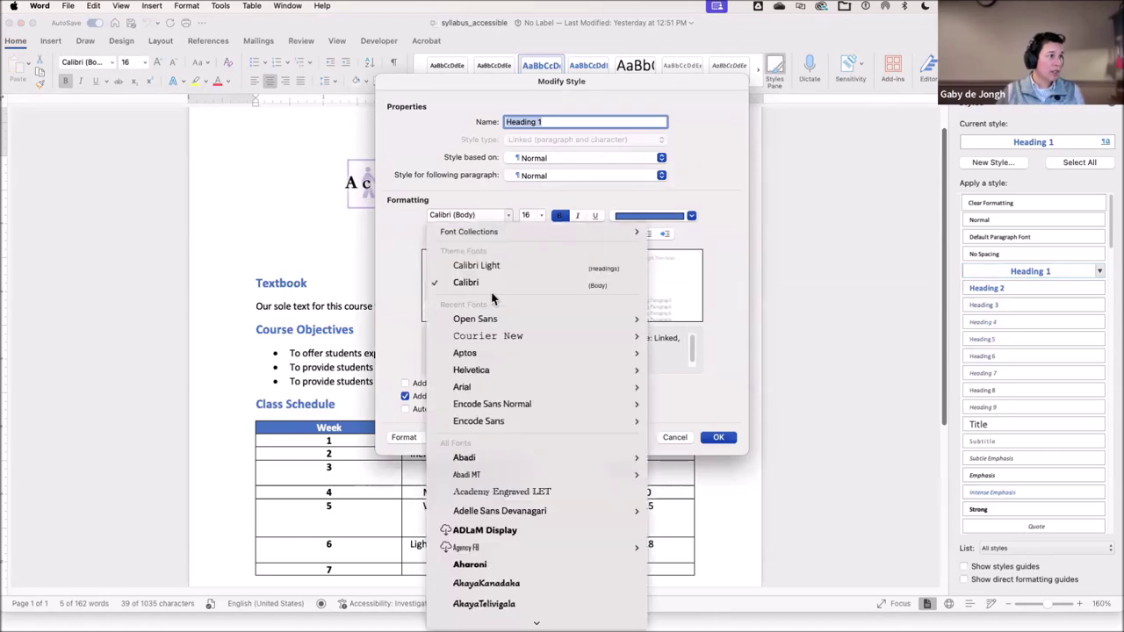
pyautogui.click(693, 378)
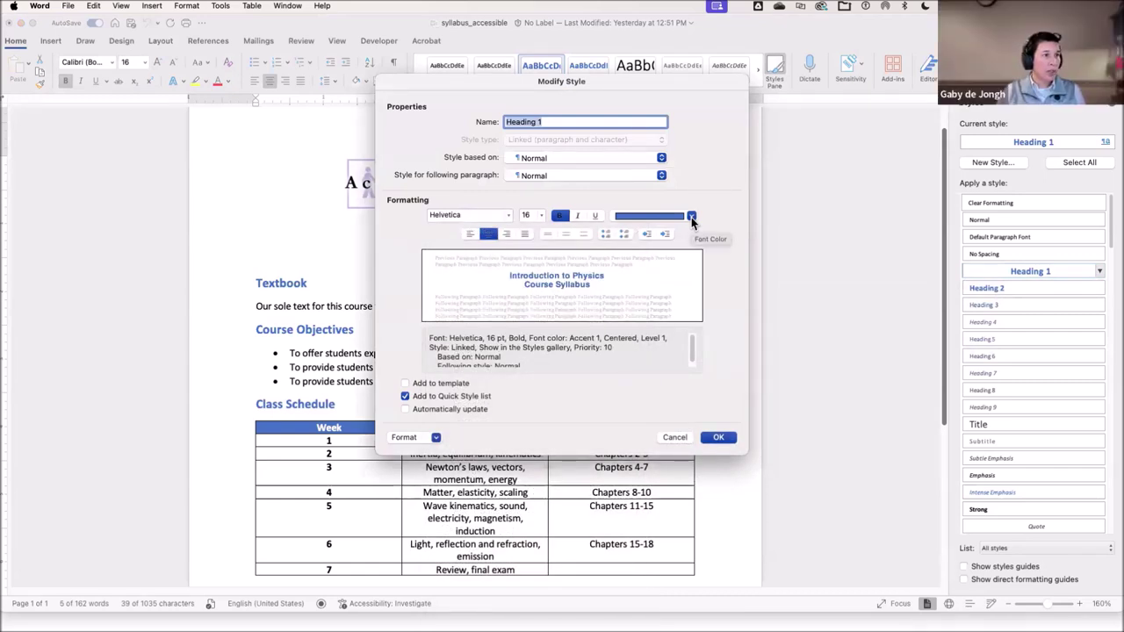
pyautogui.click(691, 217)
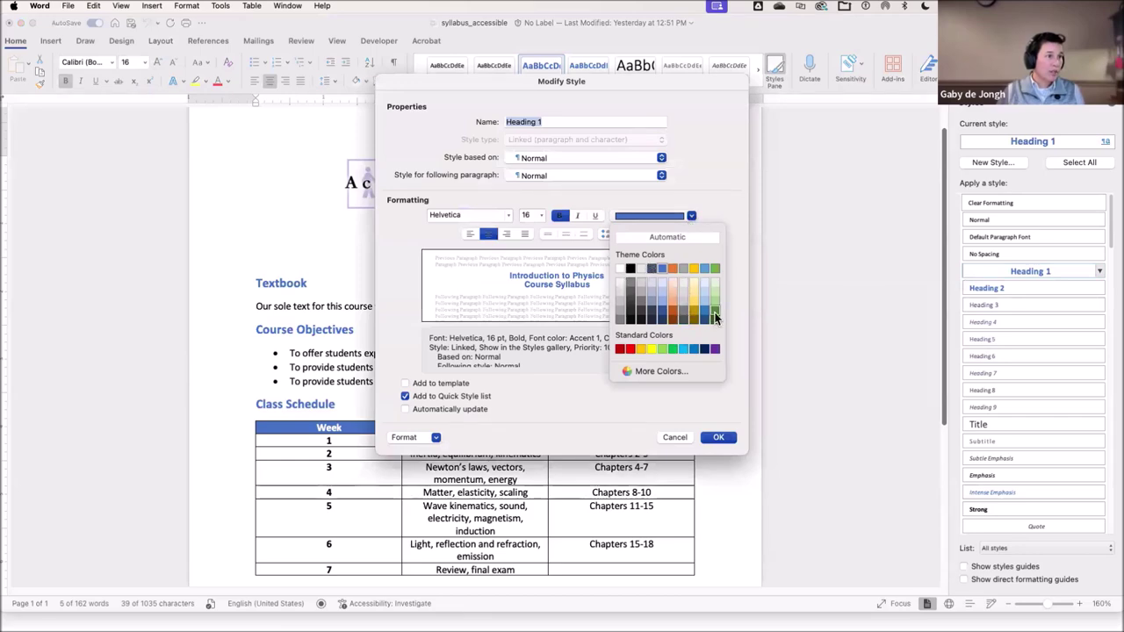
pyautogui.click(715, 269)
pyautogui.click(718, 437)
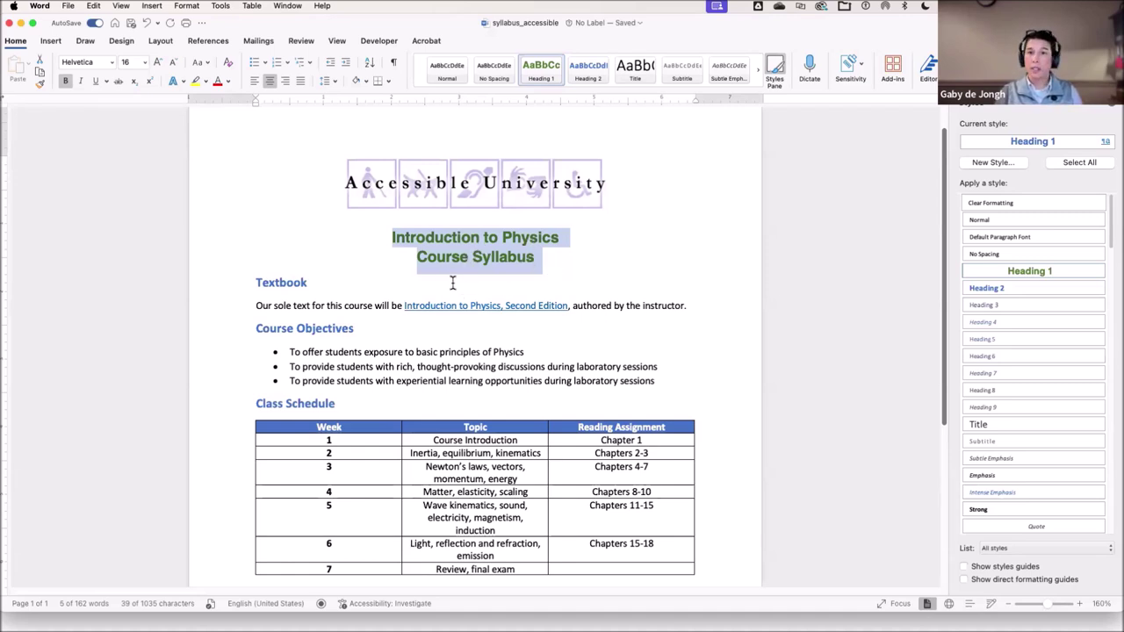
# Compare the styles applied to the course title, the Textbook heading and the paragraph below it
pyautogui.click(390, 242)
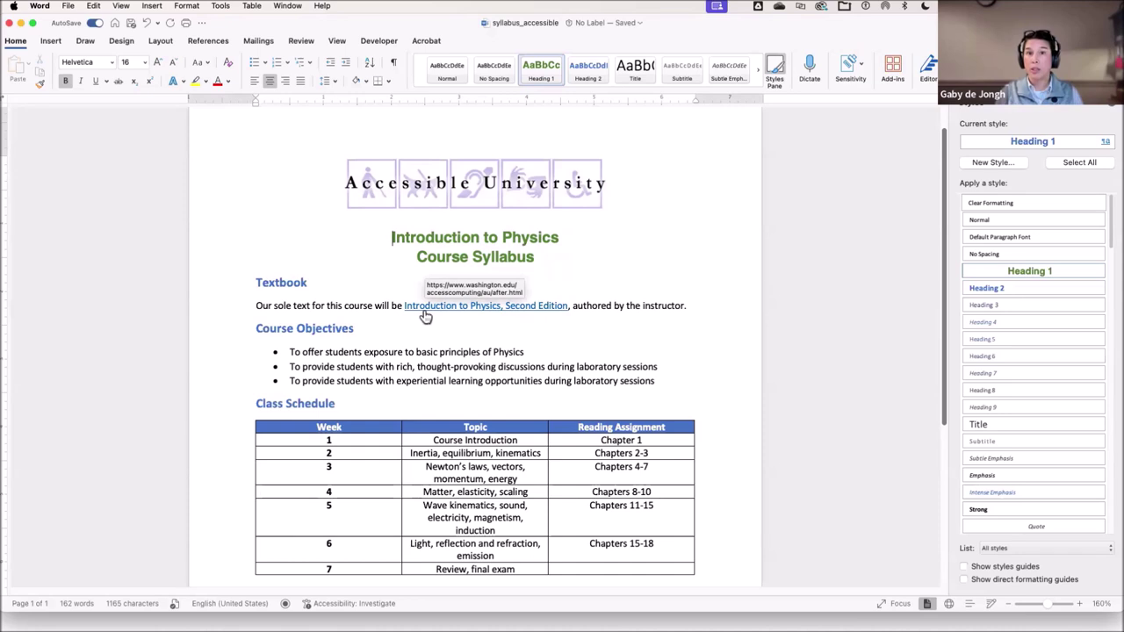
pyautogui.moveTo(254, 279); pyautogui.dragTo(309, 285)
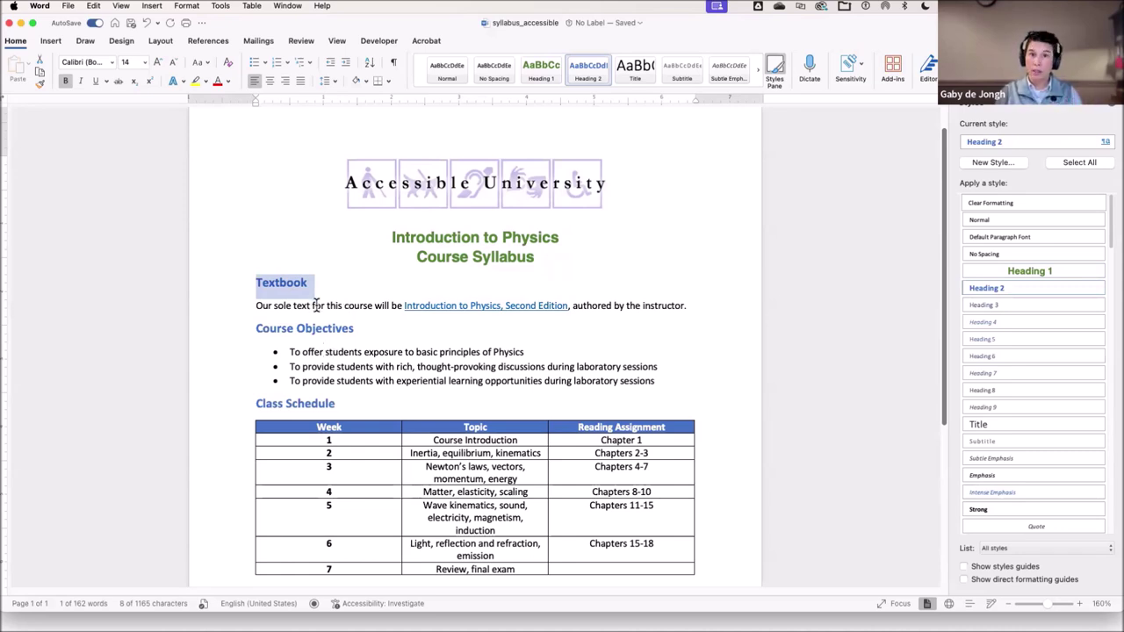
pyautogui.click(252, 307)
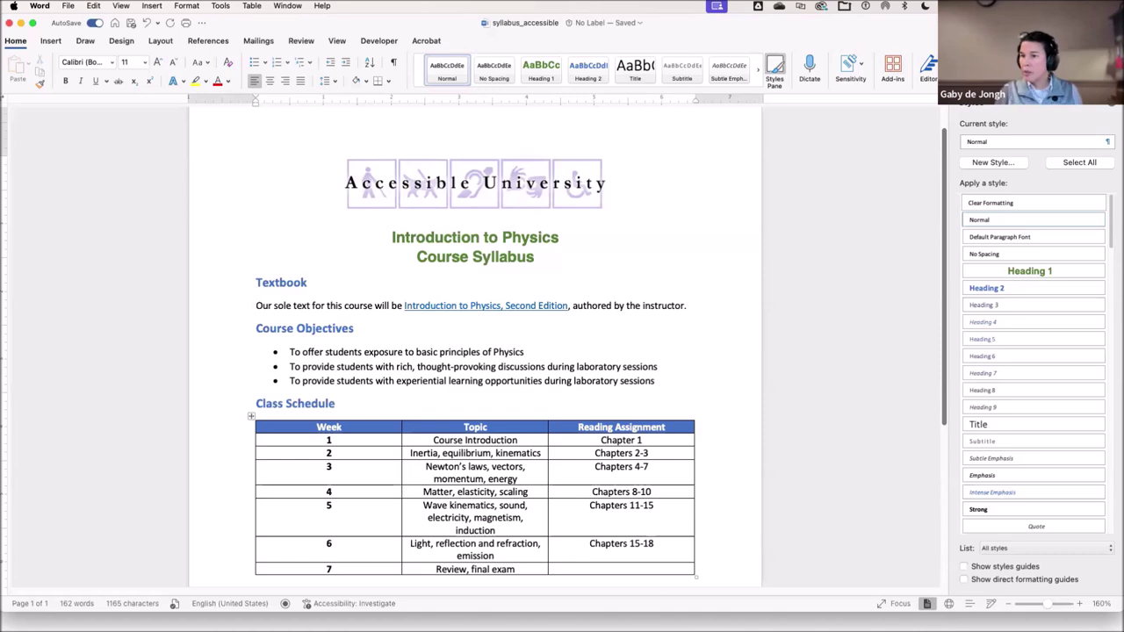
# Switch to the Google Docs syllabus in Chrome and review the paragraph style options for the two-line course title
pyautogui.press('super+Tab')
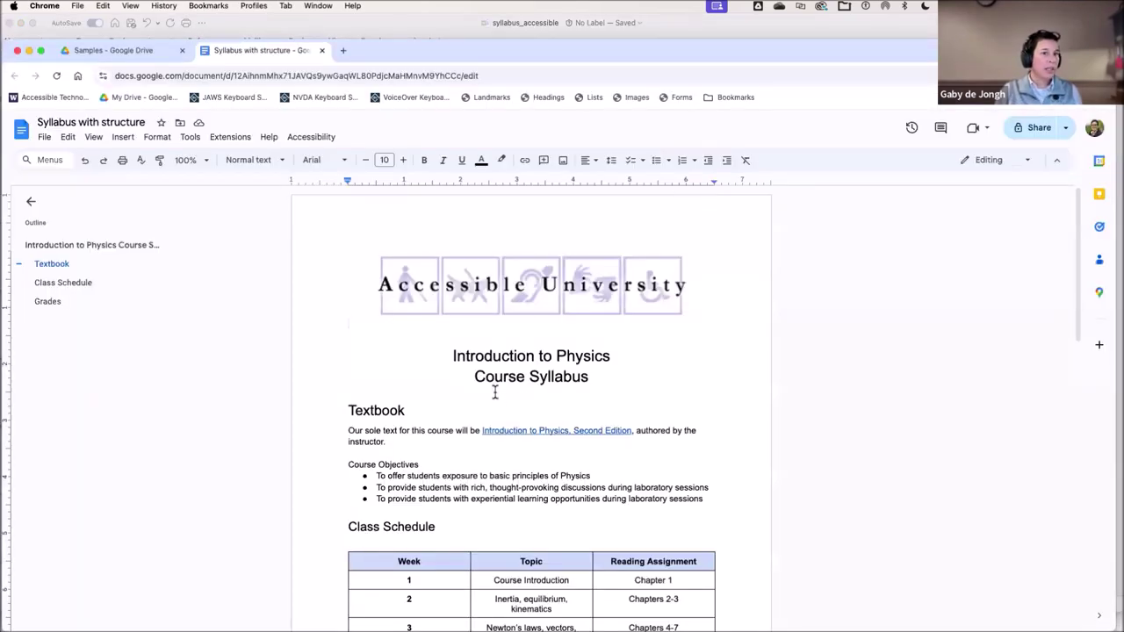
pyautogui.click(448, 355)
pyautogui.keyDown('shift'); pyautogui.click(610, 380); pyautogui.keyUp('shift')
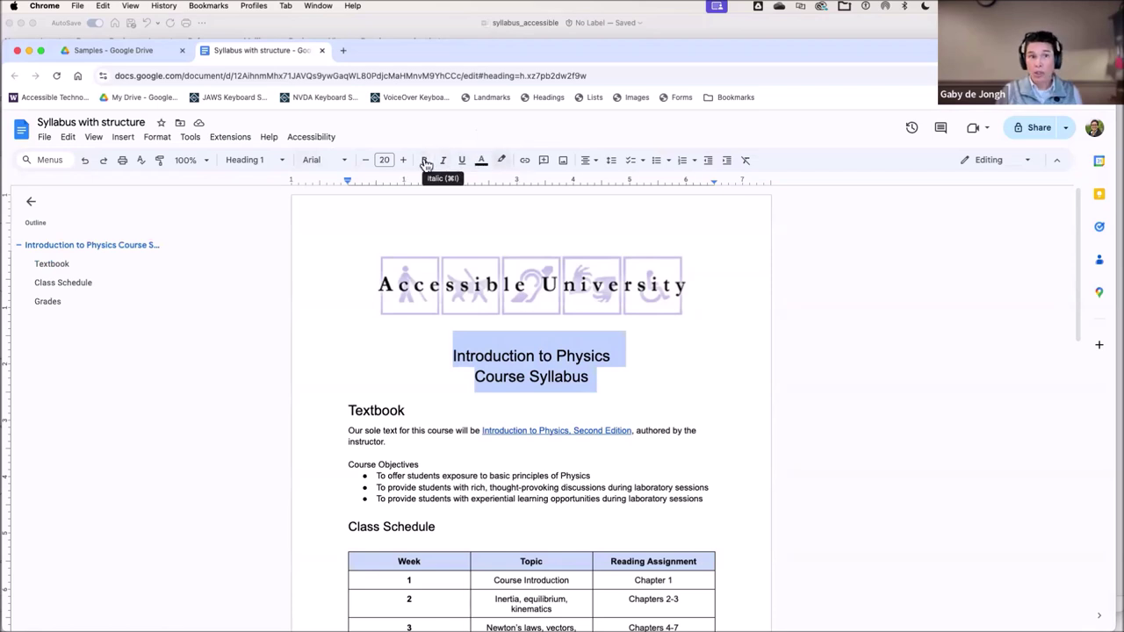
pyautogui.click(282, 162)
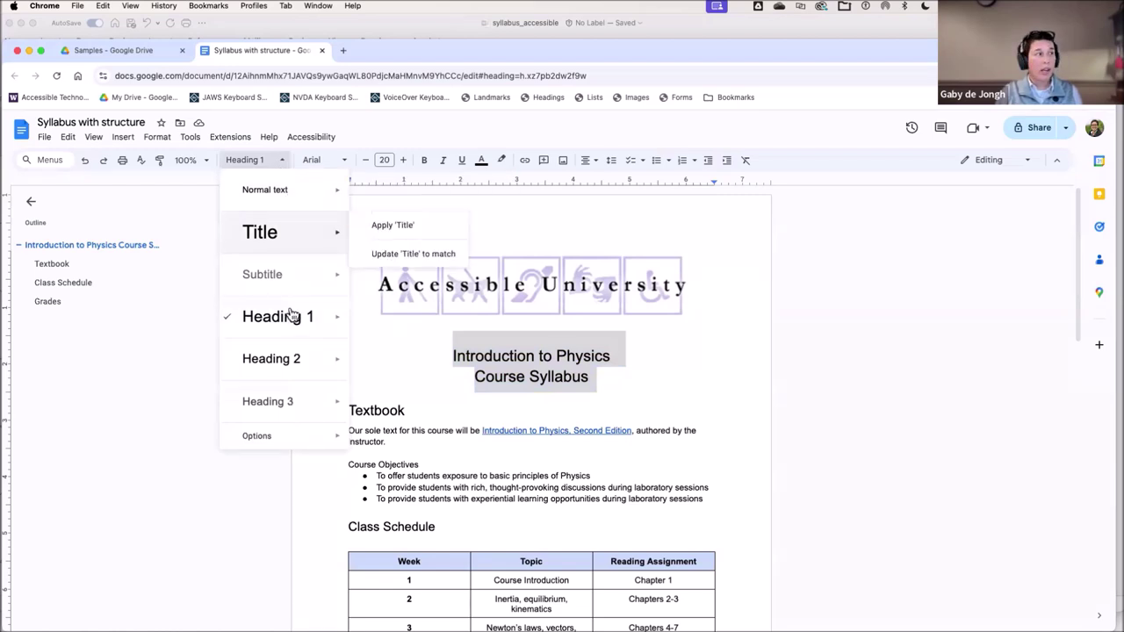
pyautogui.moveTo(314, 208)
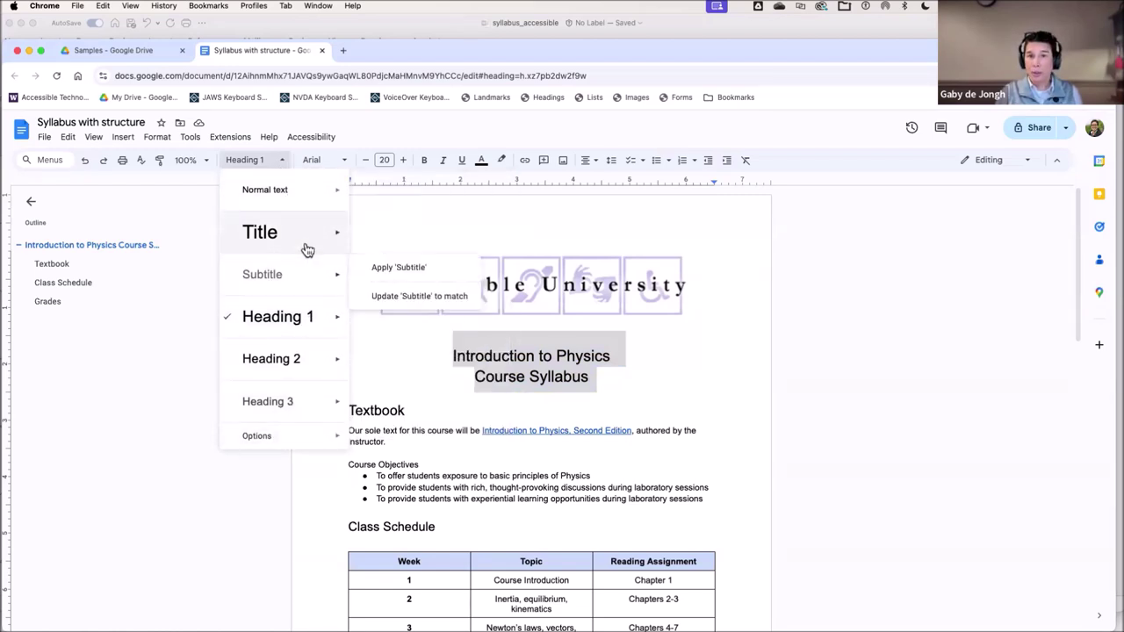
pyautogui.moveTo(325, 367)
pyautogui.moveTo(353, 400)
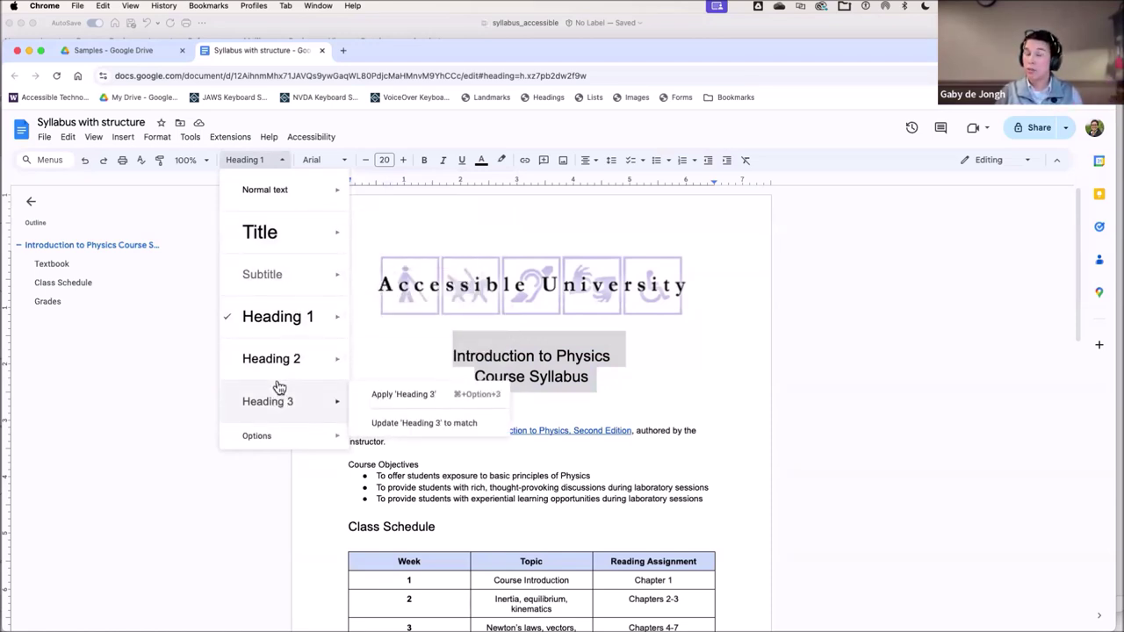
pyautogui.moveTo(281, 357)
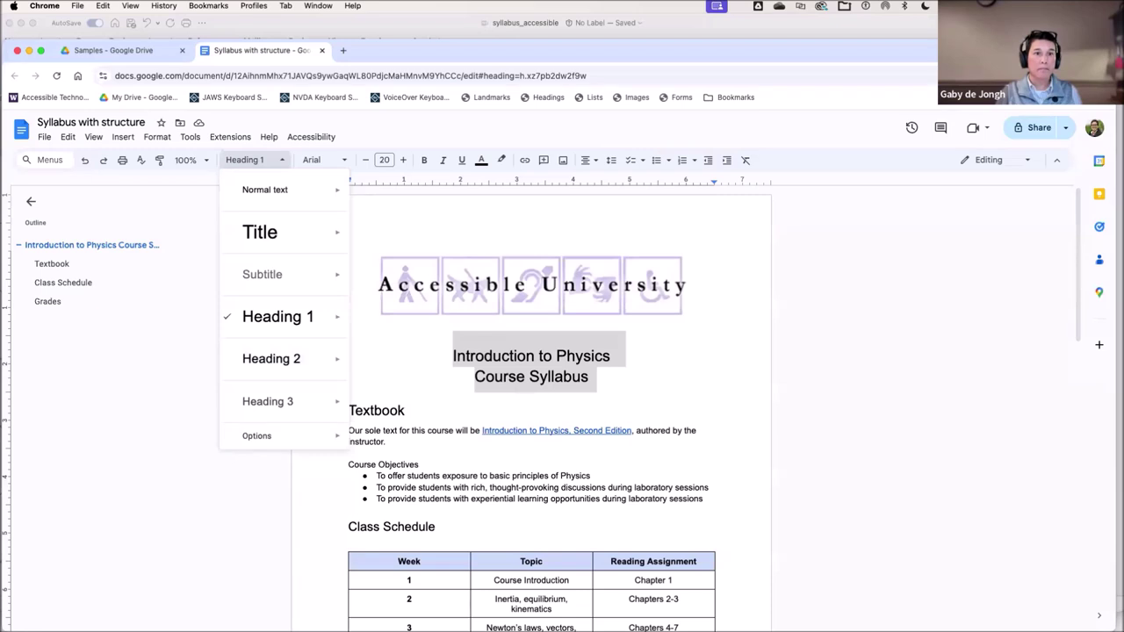
pyautogui.press('Escape')
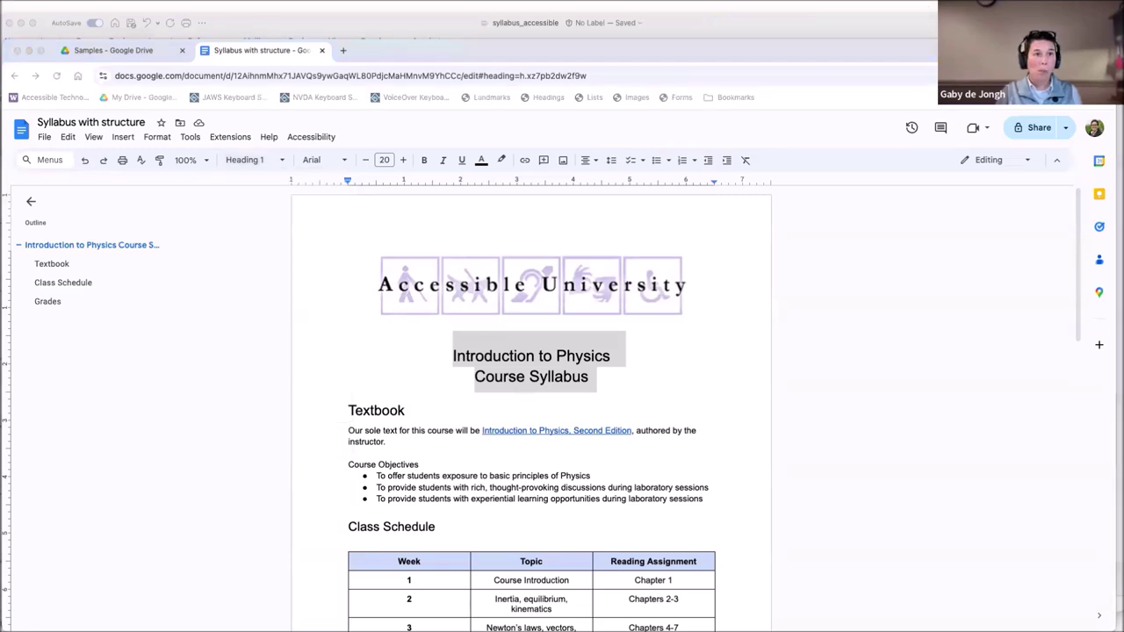
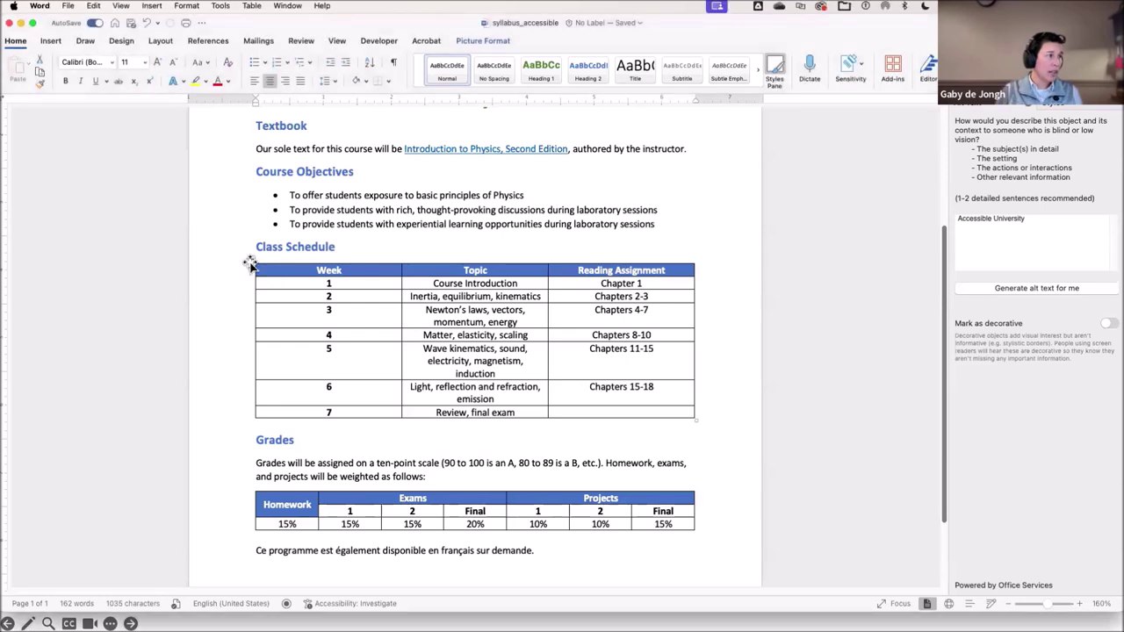
# Review the Class Schedule table's design options and the repeating header row setting in its row properties, leaving the settings as they are
pyautogui.click(250, 263)
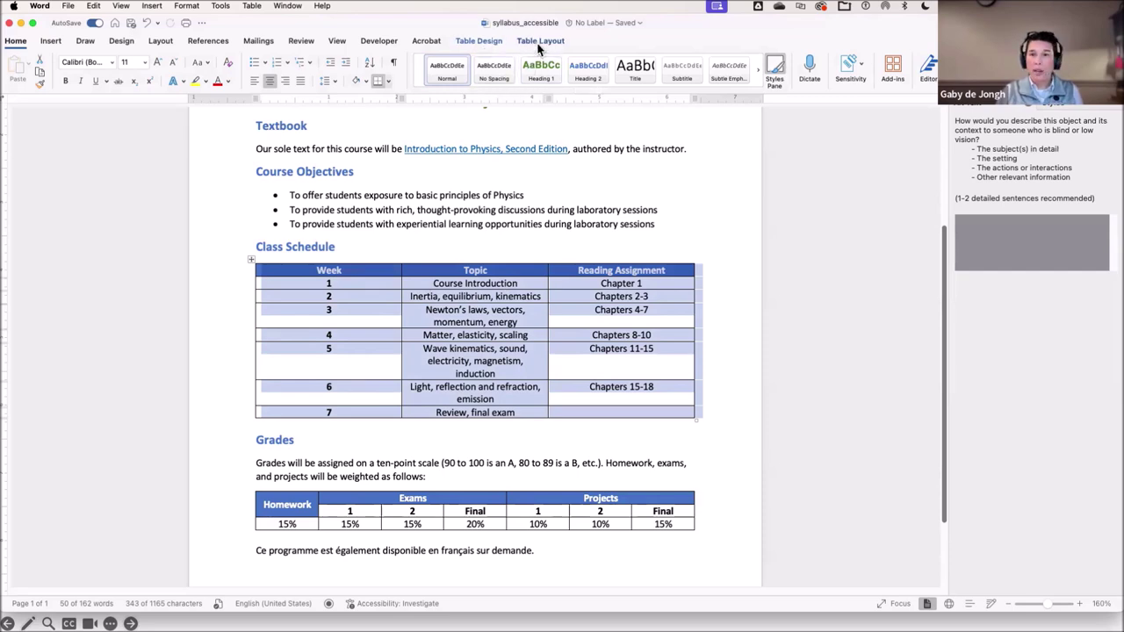
pyautogui.click(479, 44)
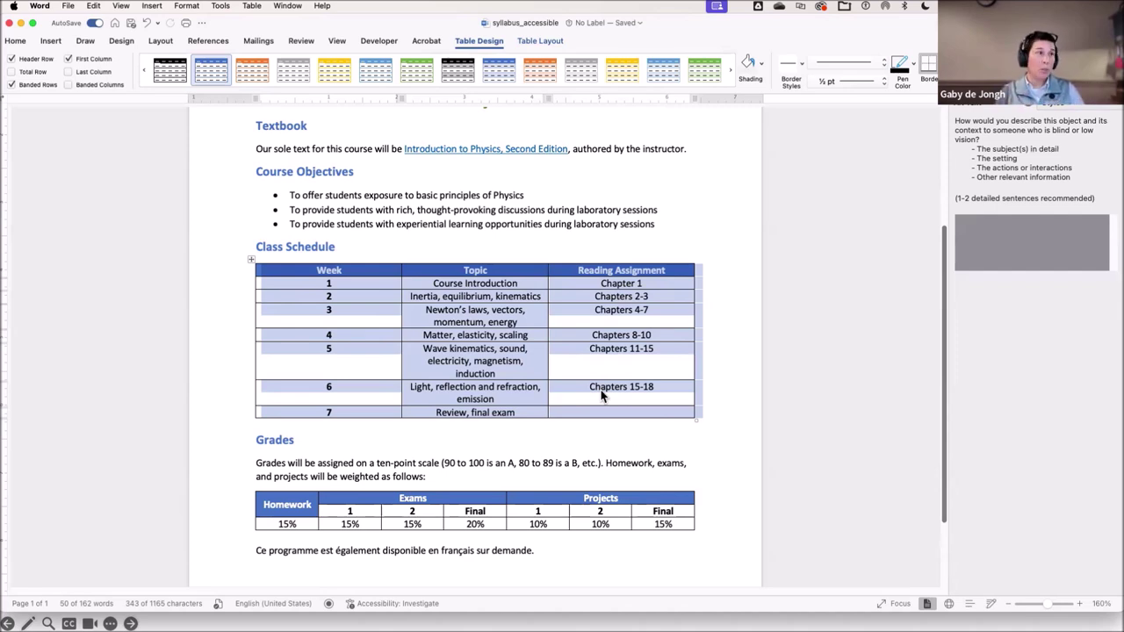
pyautogui.click(528, 42)
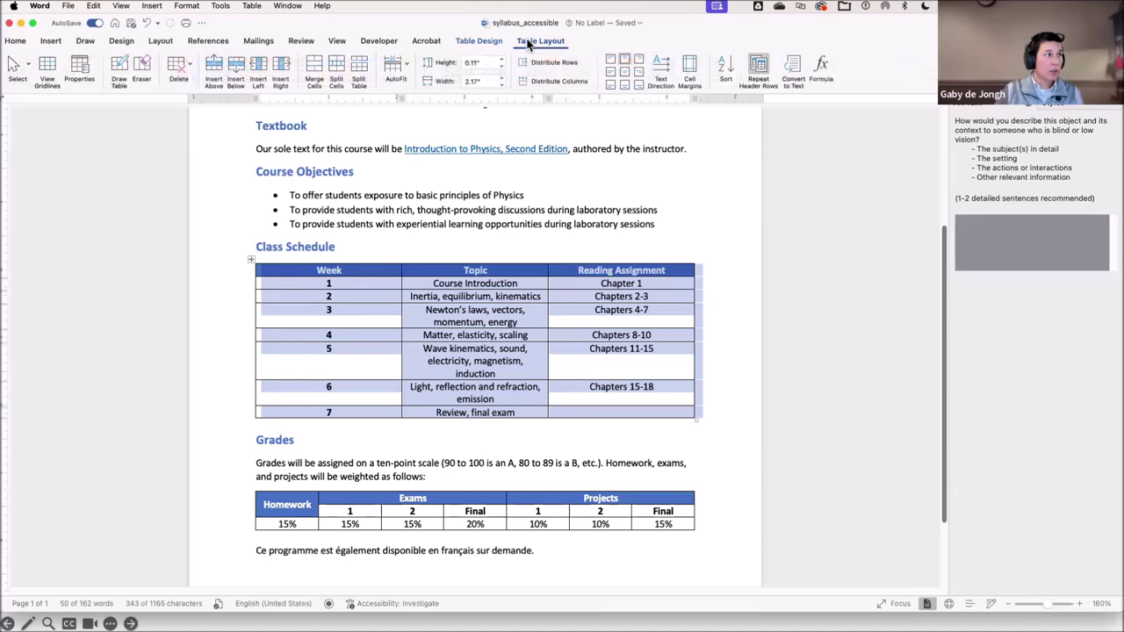
pyautogui.click(80, 68)
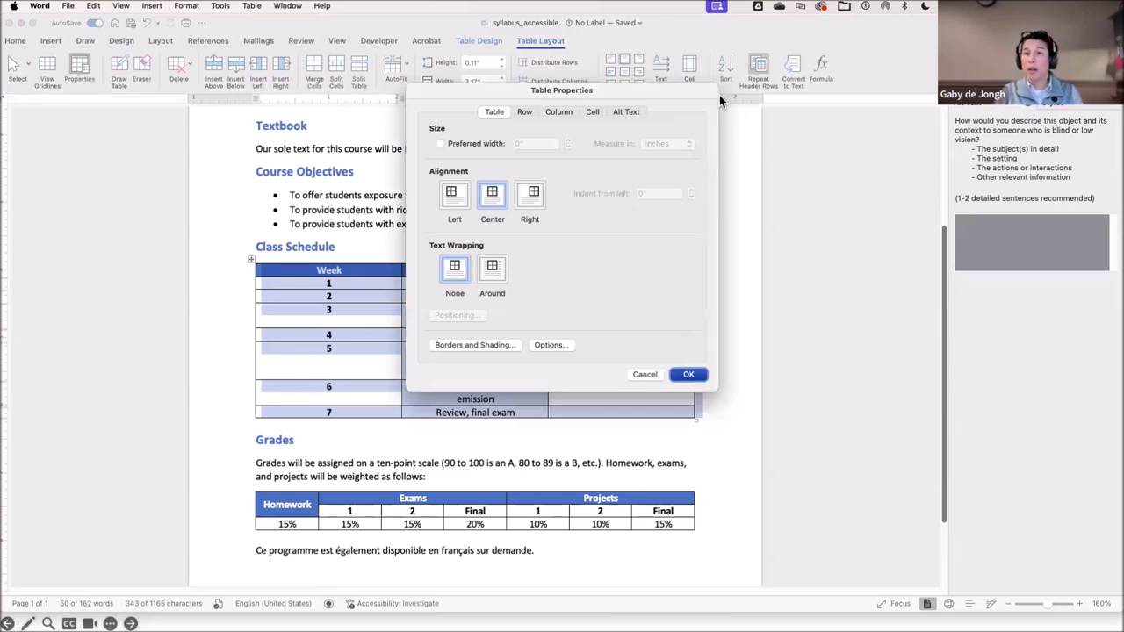
pyautogui.moveTo(672, 93); pyautogui.dragTo(685, 132)
pyautogui.moveTo(748, 149); pyautogui.dragTo(743, 151)
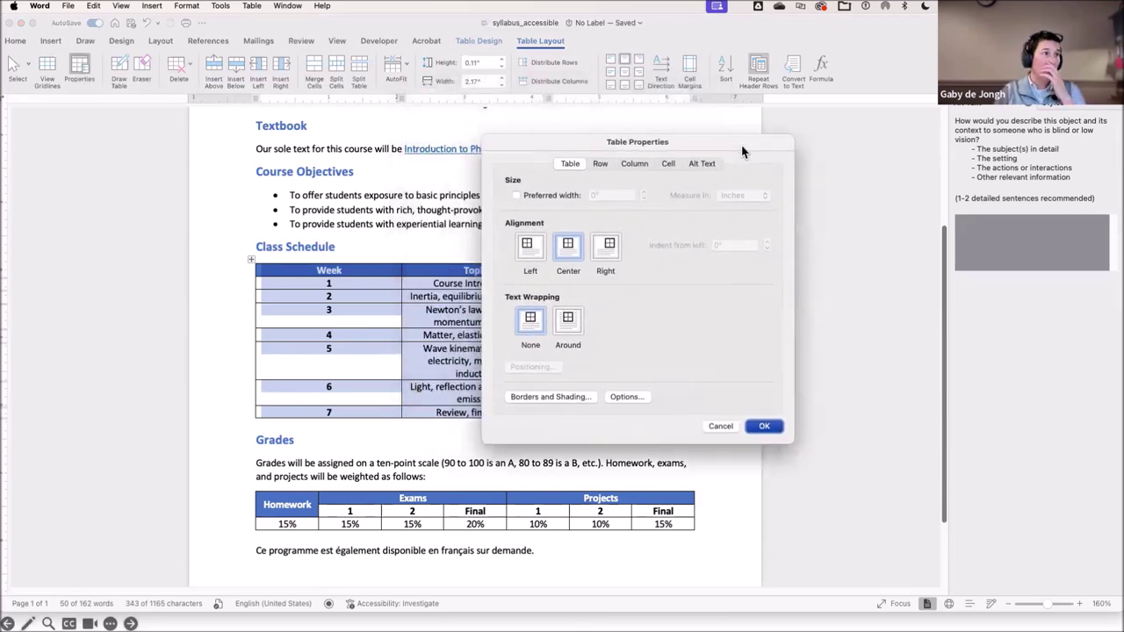
pyautogui.click(599, 164)
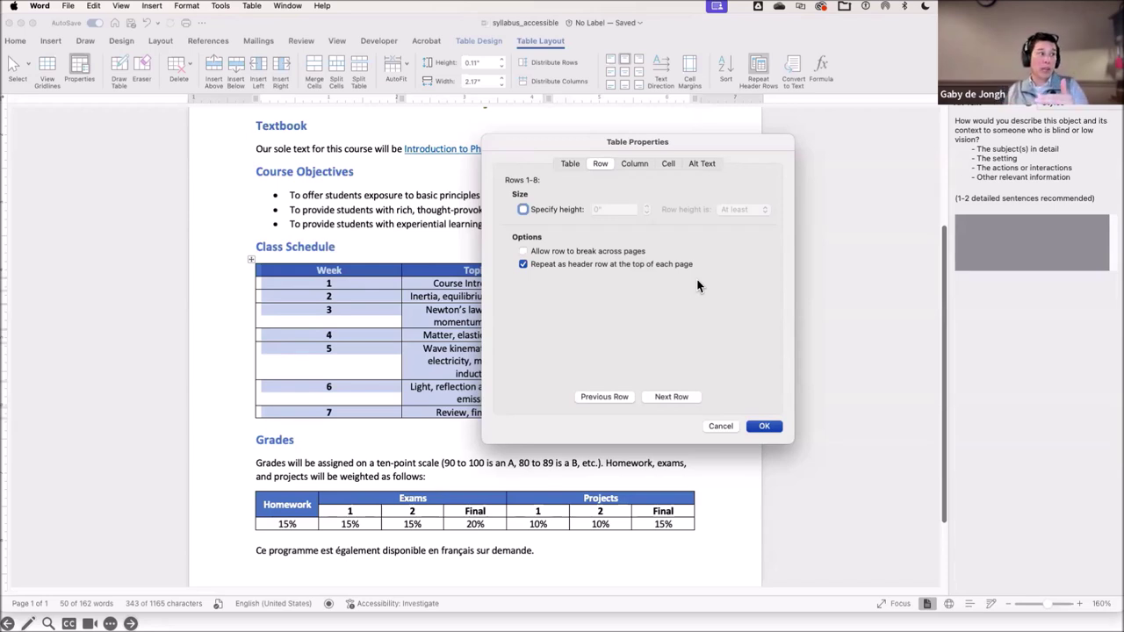
pyautogui.moveTo(725, 149); pyautogui.dragTo(994, 162)
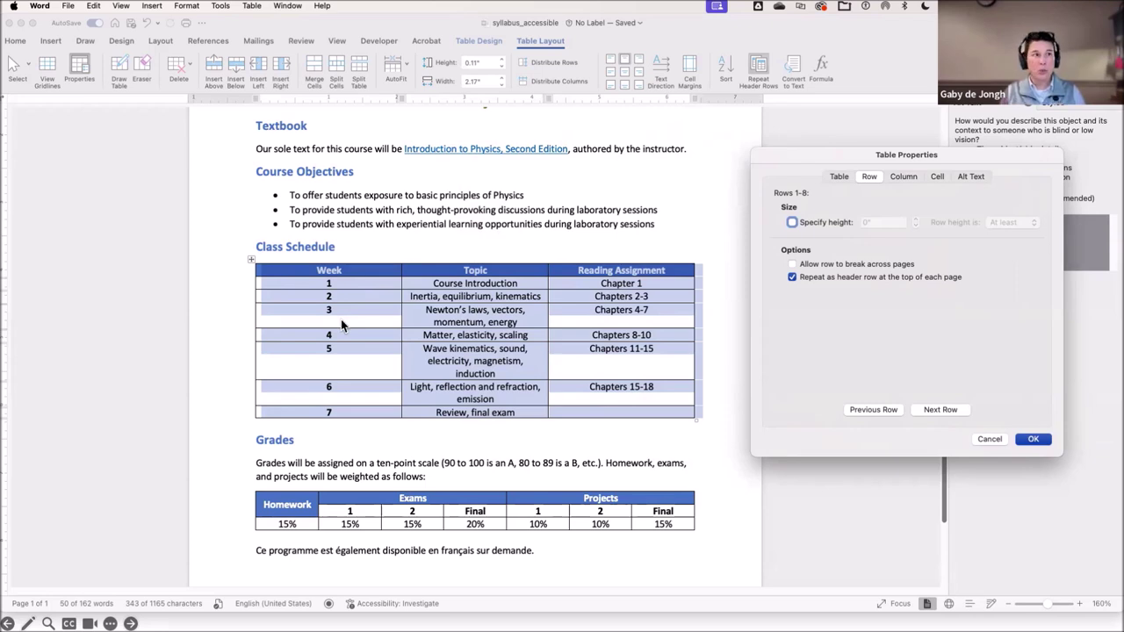
pyautogui.click(992, 442)
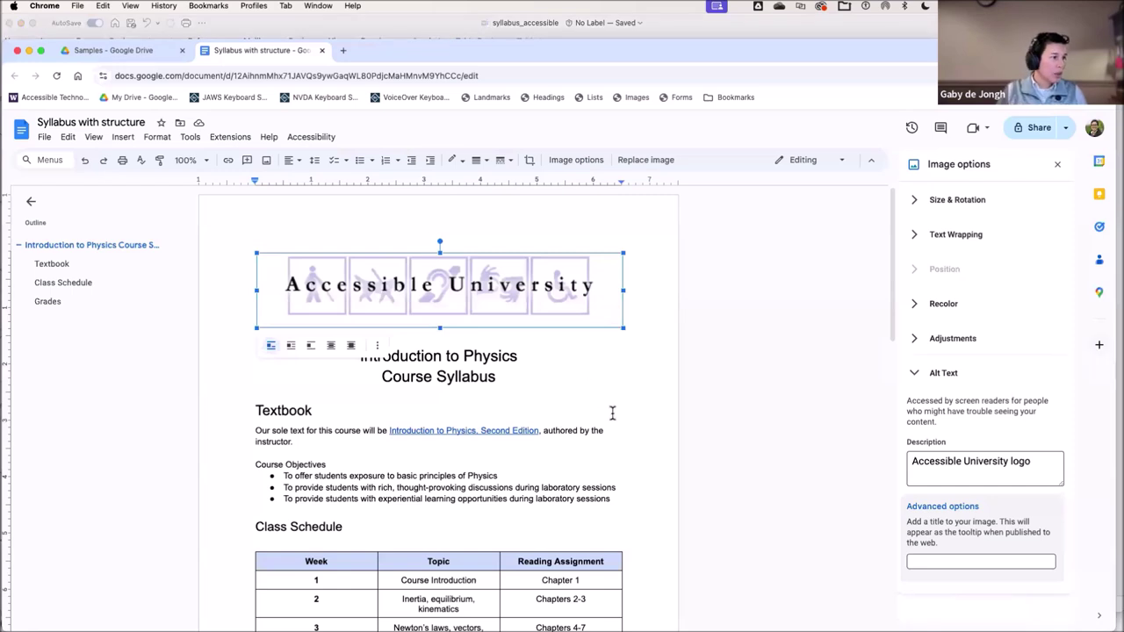
# Unpin the header row of the Class Schedule table and pin it again
pyautogui.scroll(-5, 609, 414)
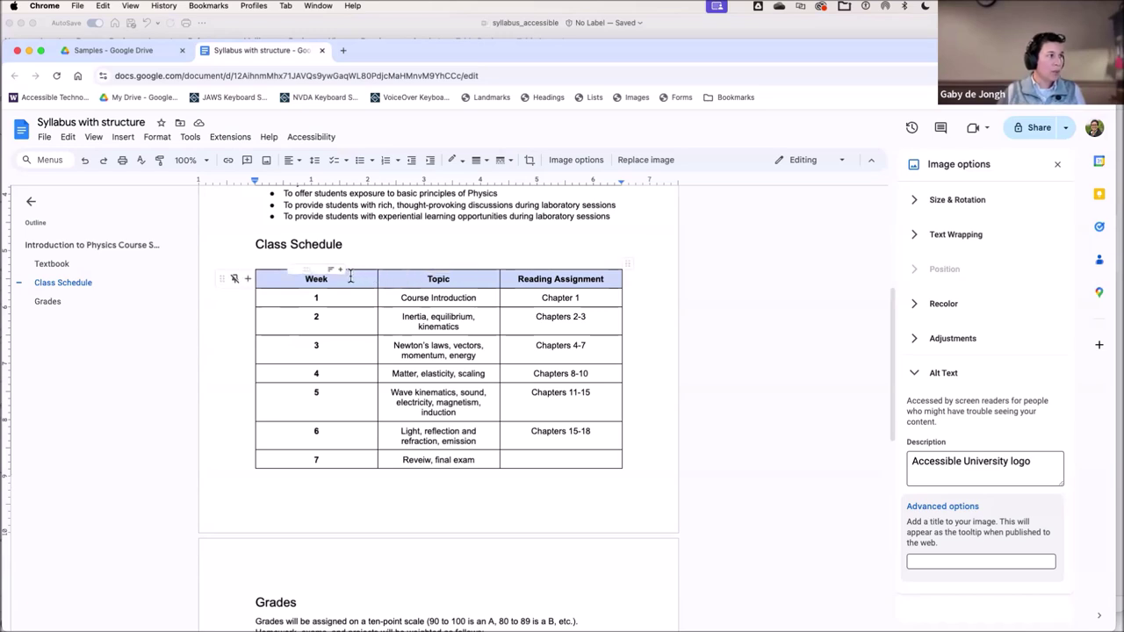
pyautogui.click(235, 281)
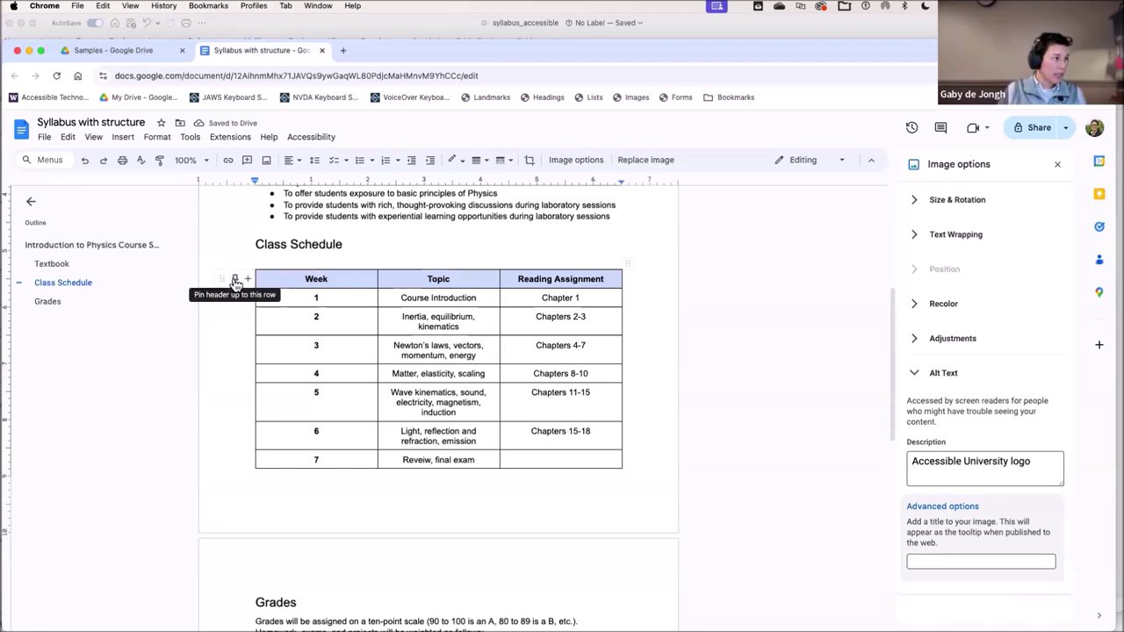
pyautogui.click(236, 282)
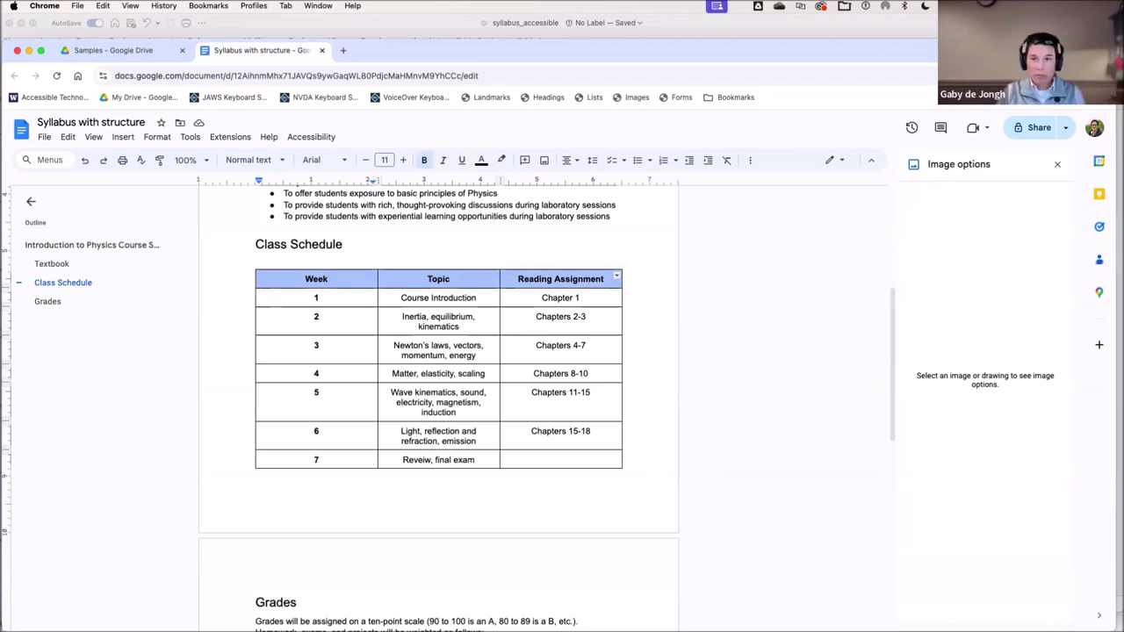
# Switch to the slide presentation and advance from the Tables slide to the Lists slide
pyautogui.press('super+Tab')
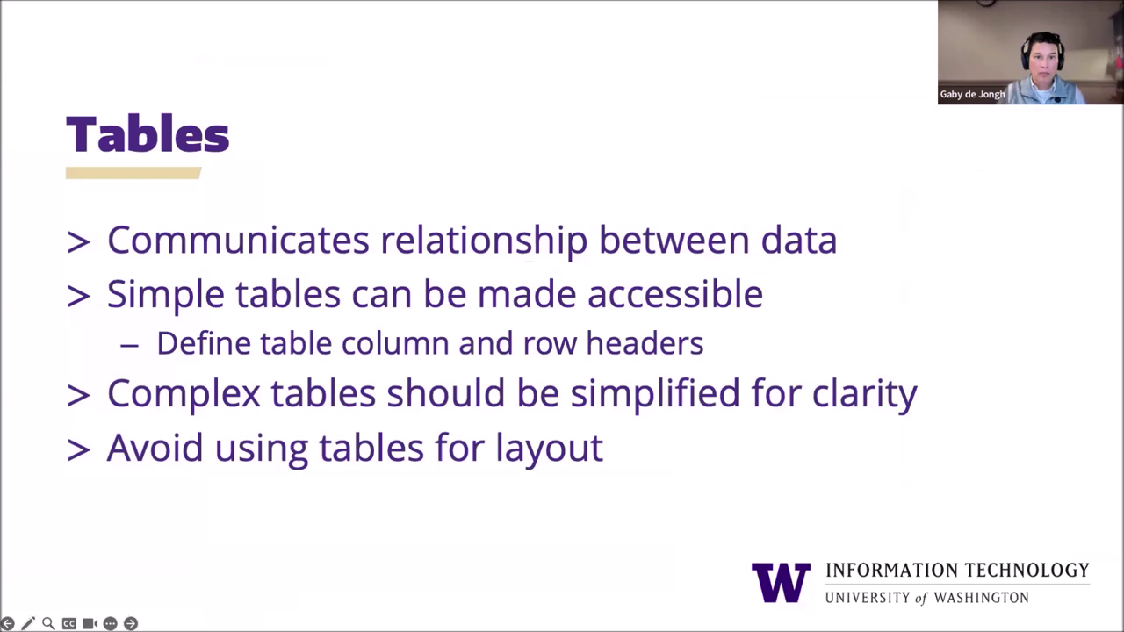
pyautogui.press('Right')
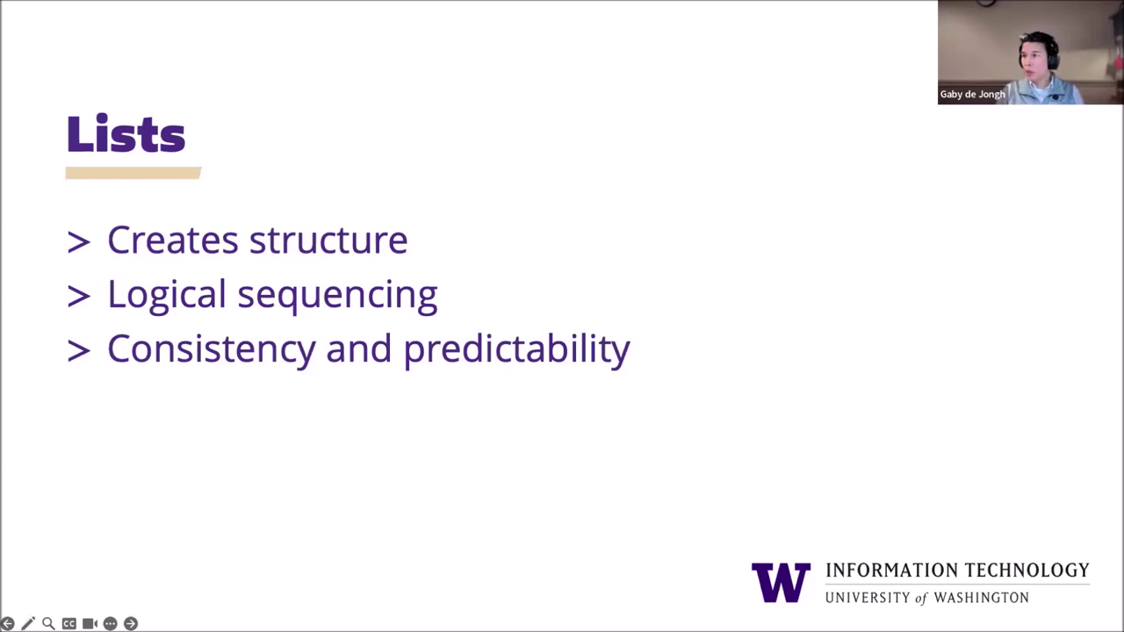
# Switch to the Word syllabus and review the bullet, numbering and multilevel list libraries without applying any of them
pyautogui.press('Right')
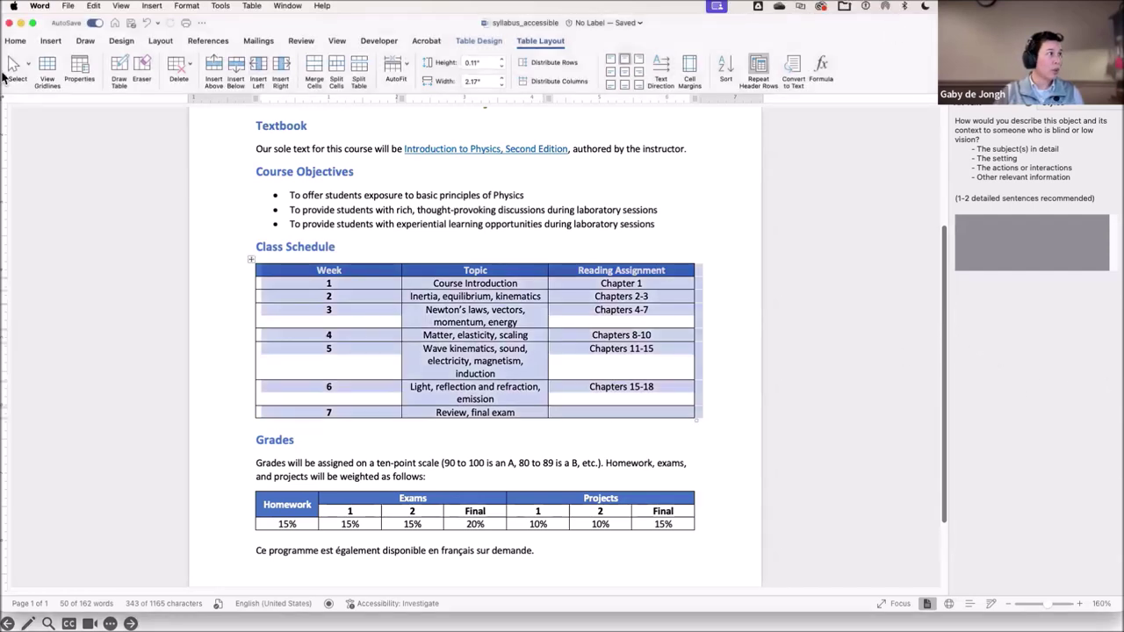
pyautogui.click(16, 41)
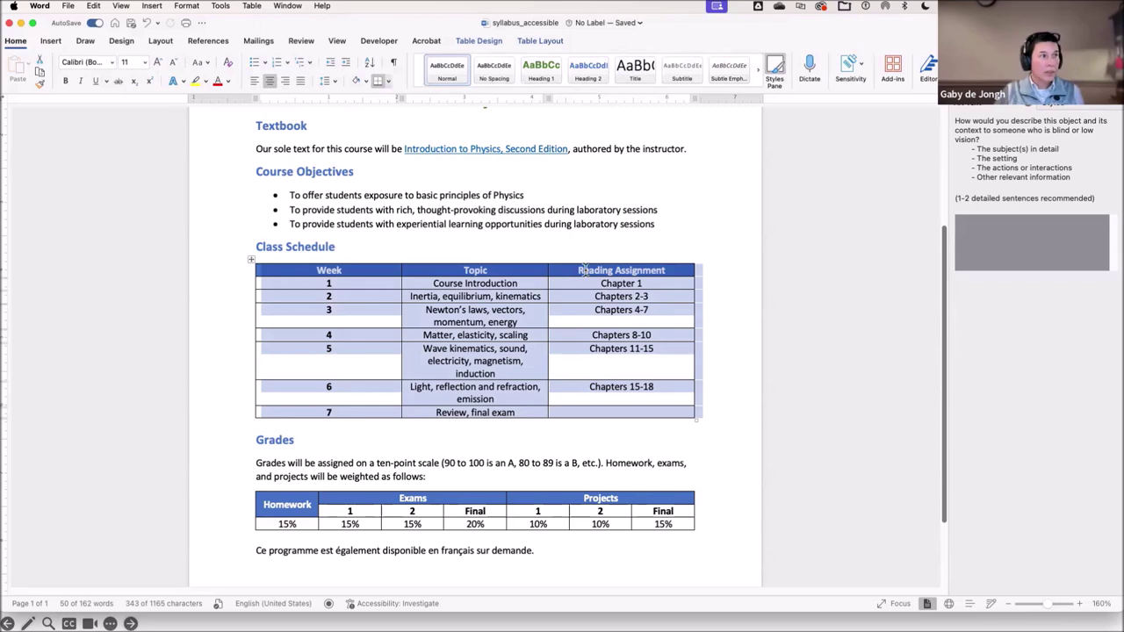
pyautogui.click(267, 65)
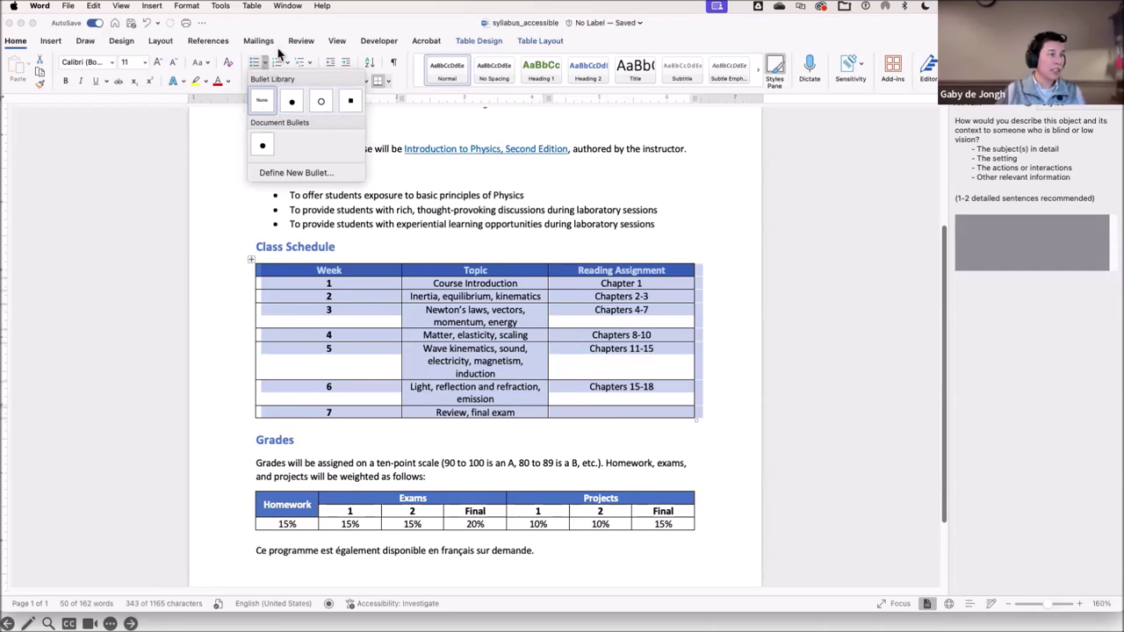
pyautogui.click(290, 68)
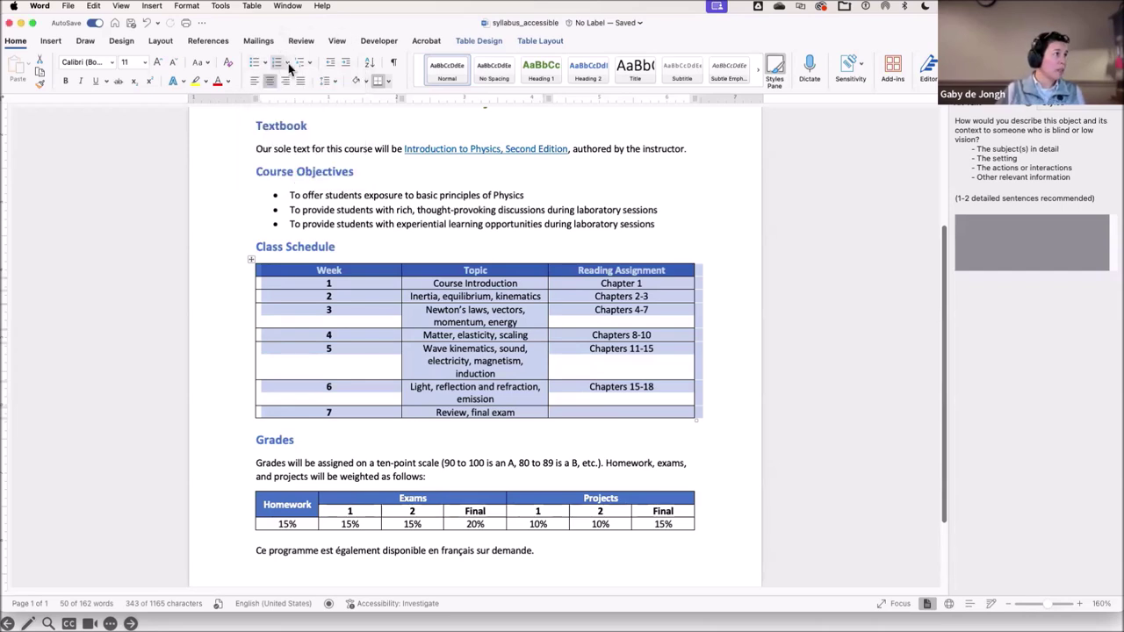
pyautogui.click(289, 67)
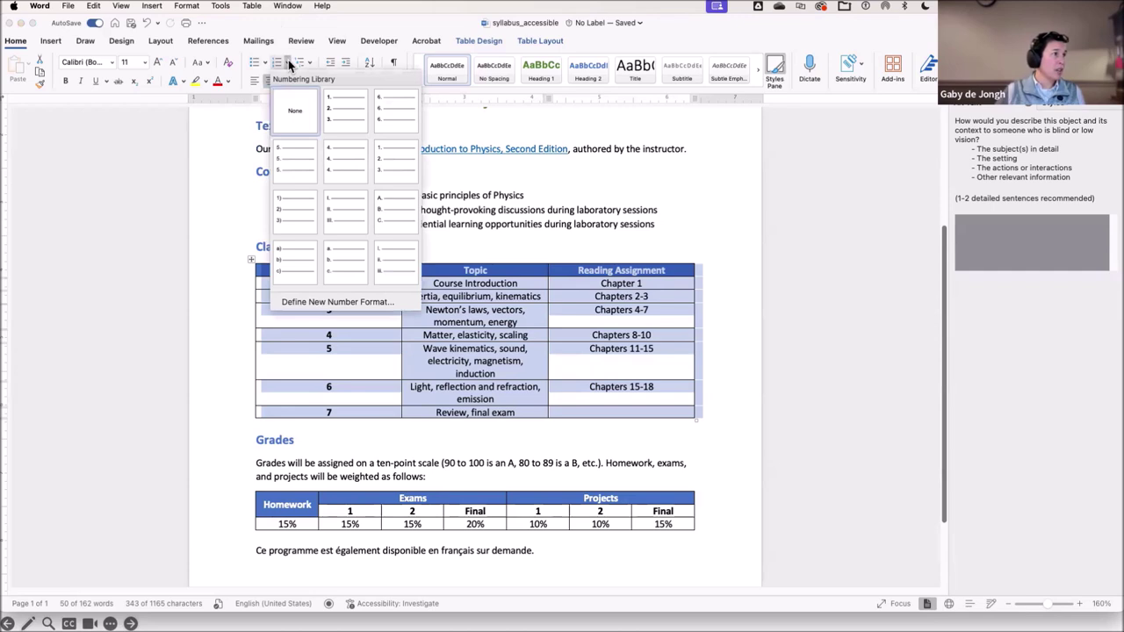
pyautogui.click(364, 30)
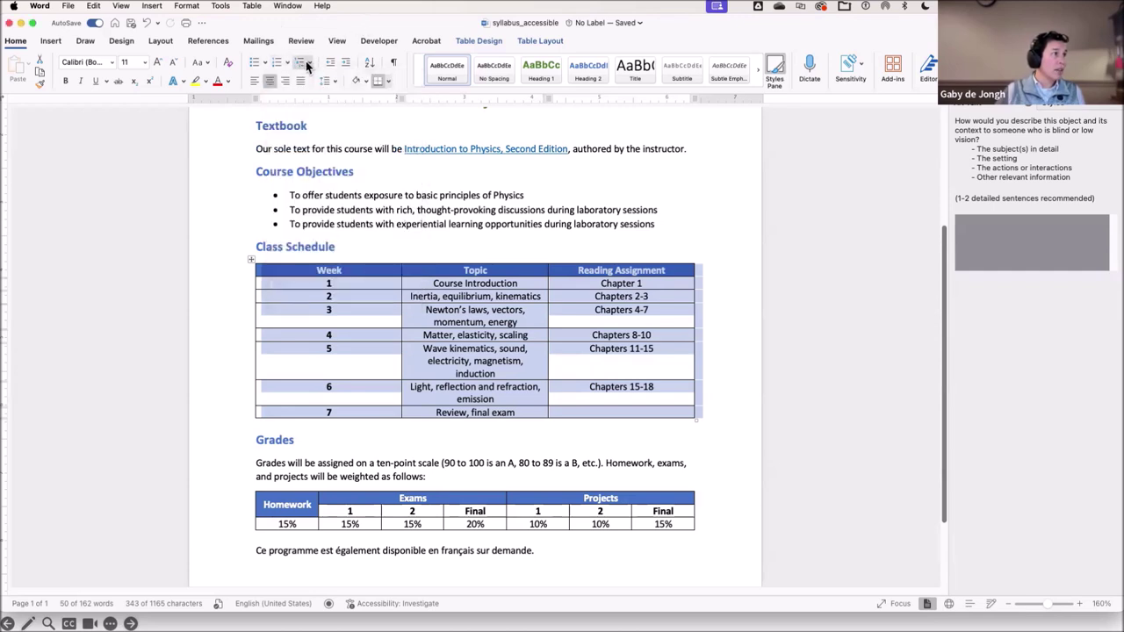
pyautogui.click(309, 66)
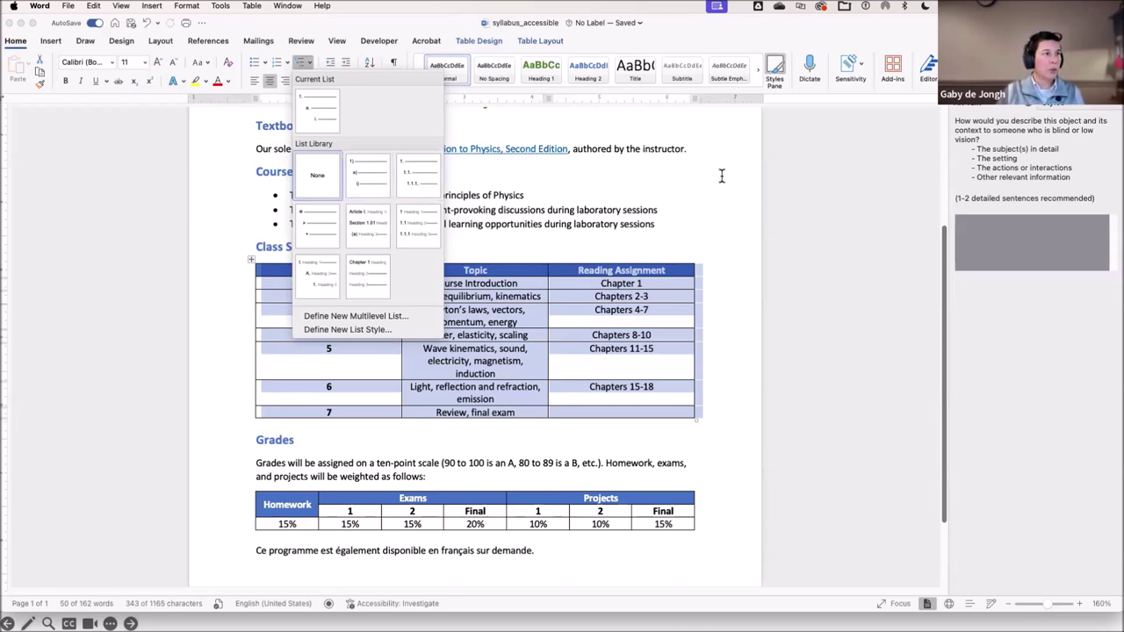
# Close the list library, return to the slide presentation and advance to the Links slide
pyautogui.press('Escape')
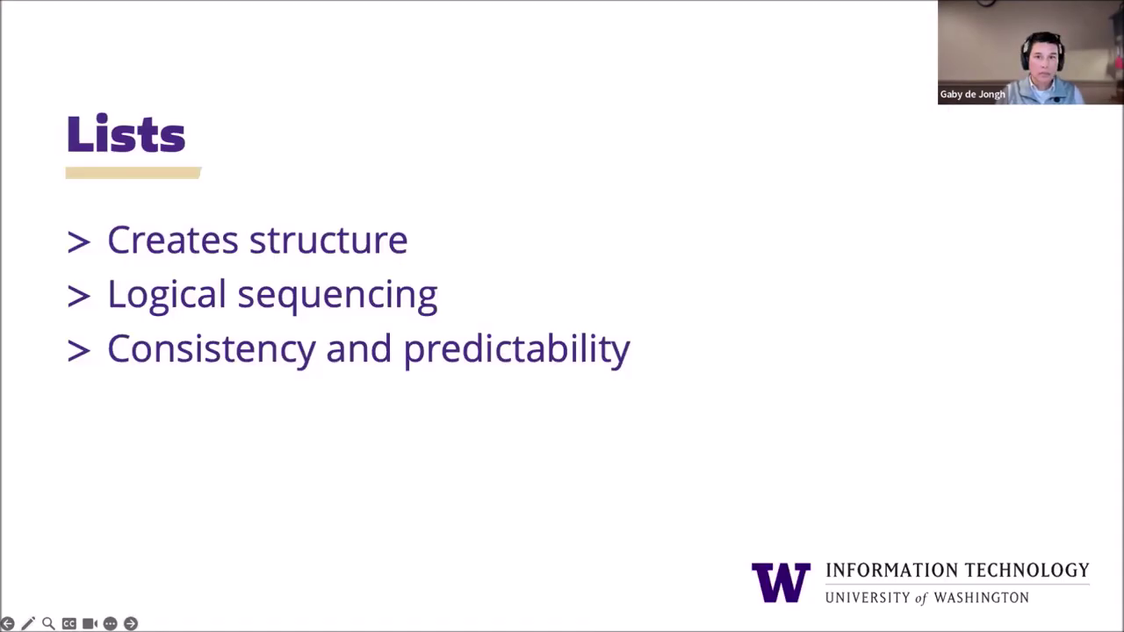
pyautogui.press('Right')
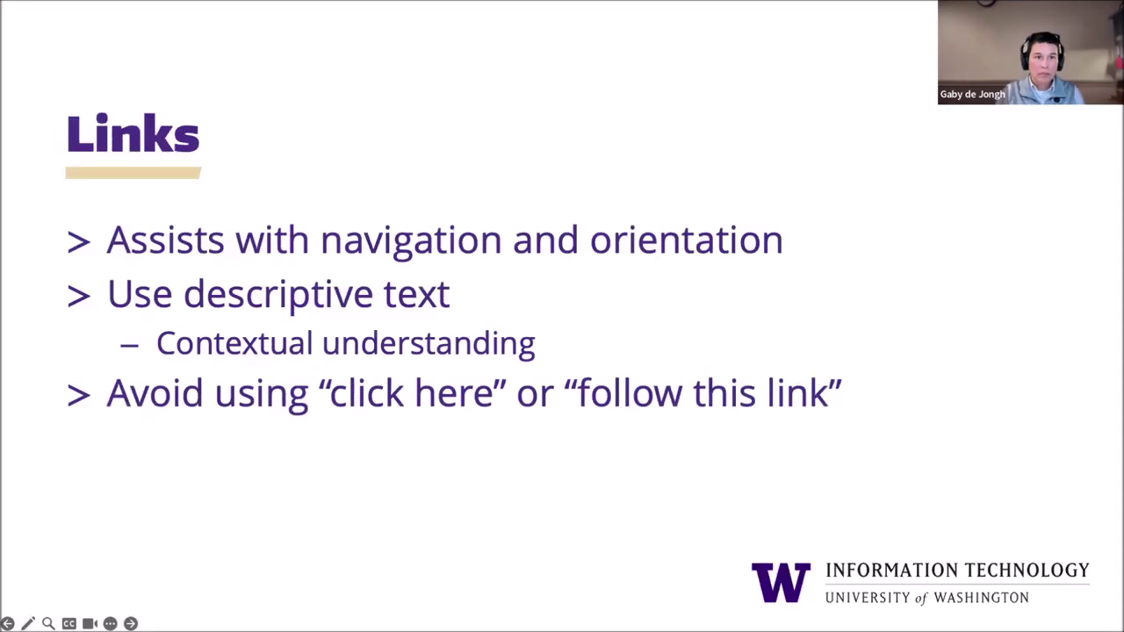
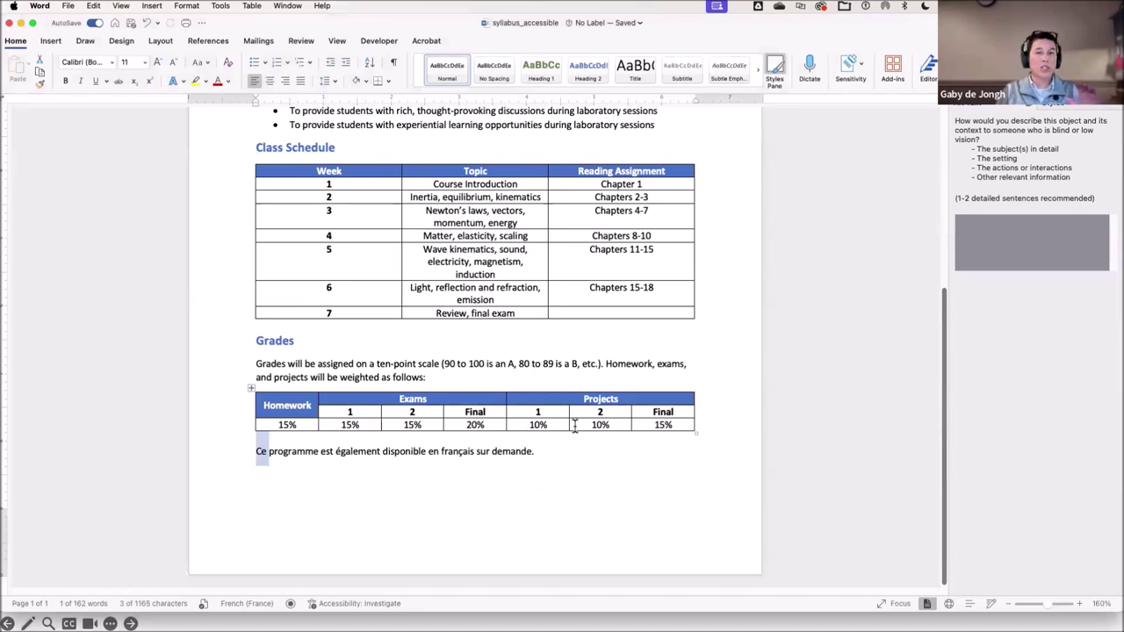
# Mark the French sentence below the Grades table in the Word syllabus as English (US) for proofing
pyautogui.click(290, 455)
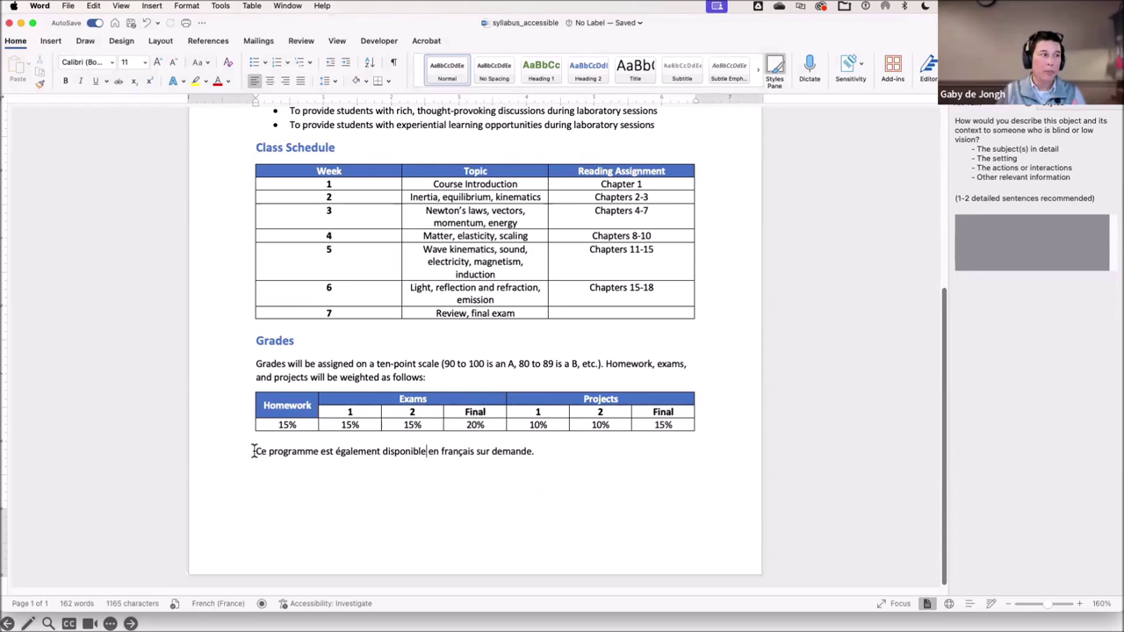
pyautogui.moveTo(254, 451); pyautogui.dragTo(553, 458)
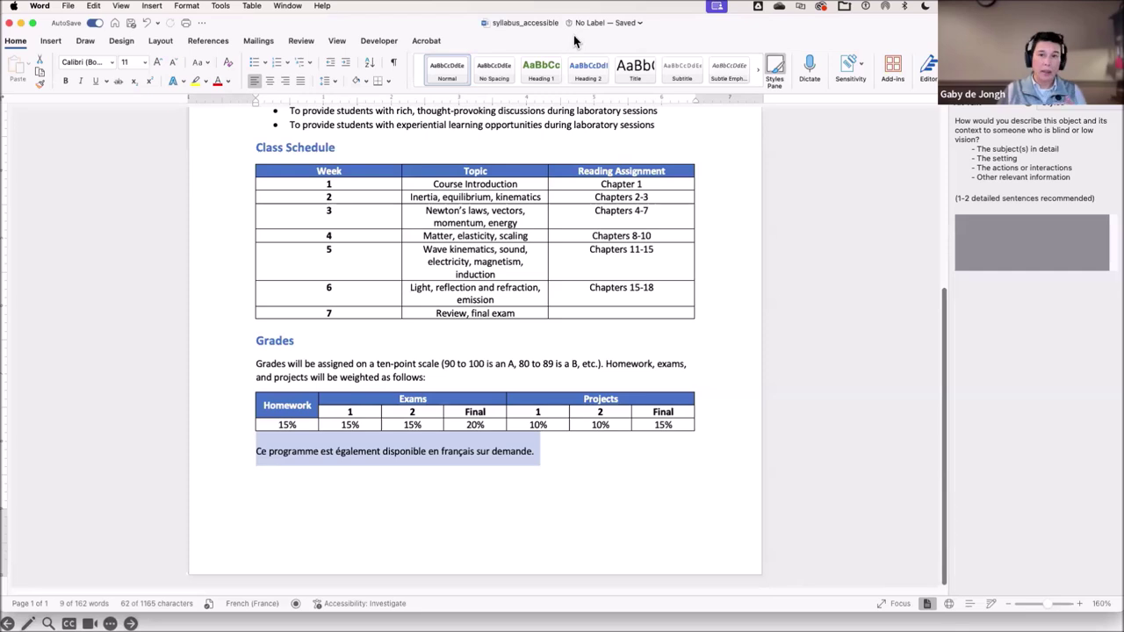
pyautogui.click(301, 41)
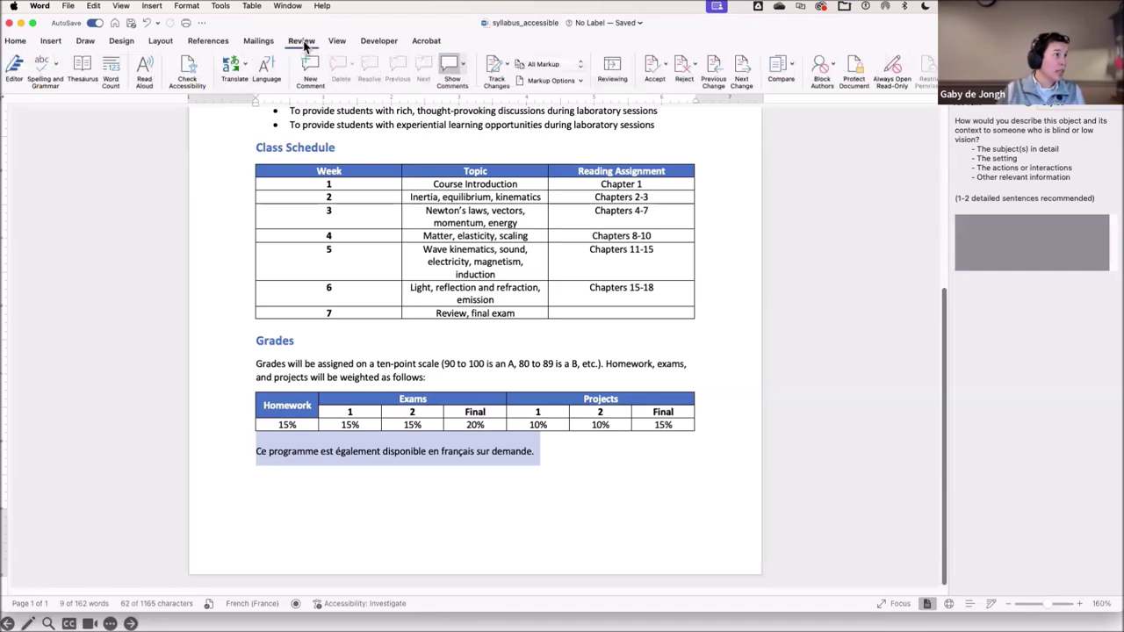
pyautogui.click(267, 71)
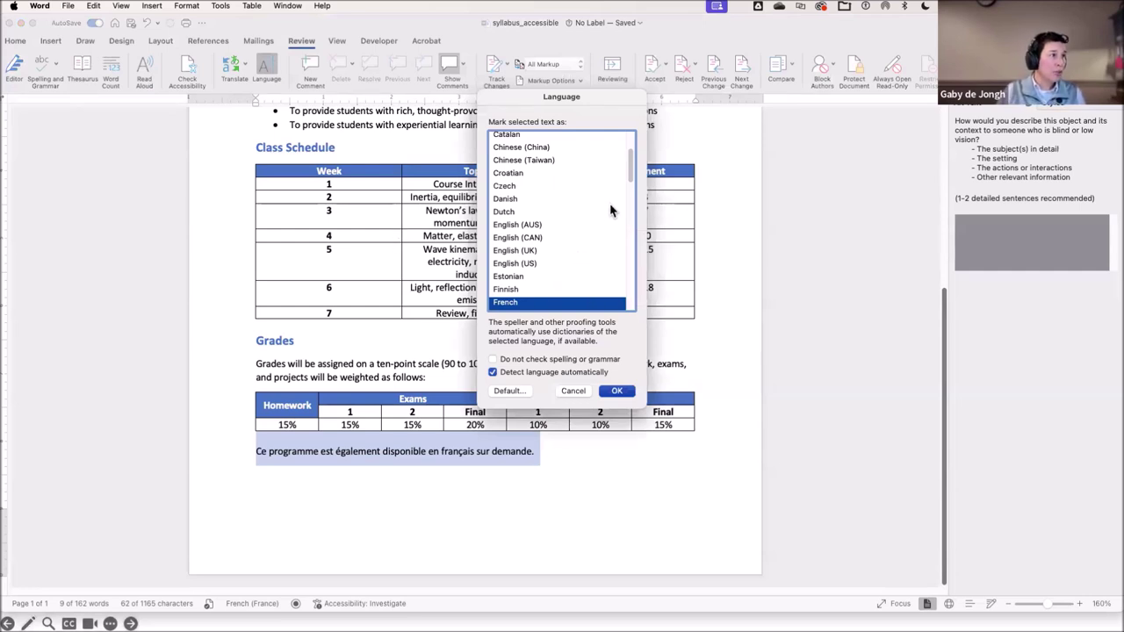
pyautogui.moveTo(632, 166)
pyautogui.mouseDown()
pyautogui.moveTo(629, 149)
pyautogui.moveTo(628, 177)
pyautogui.mouseUp()
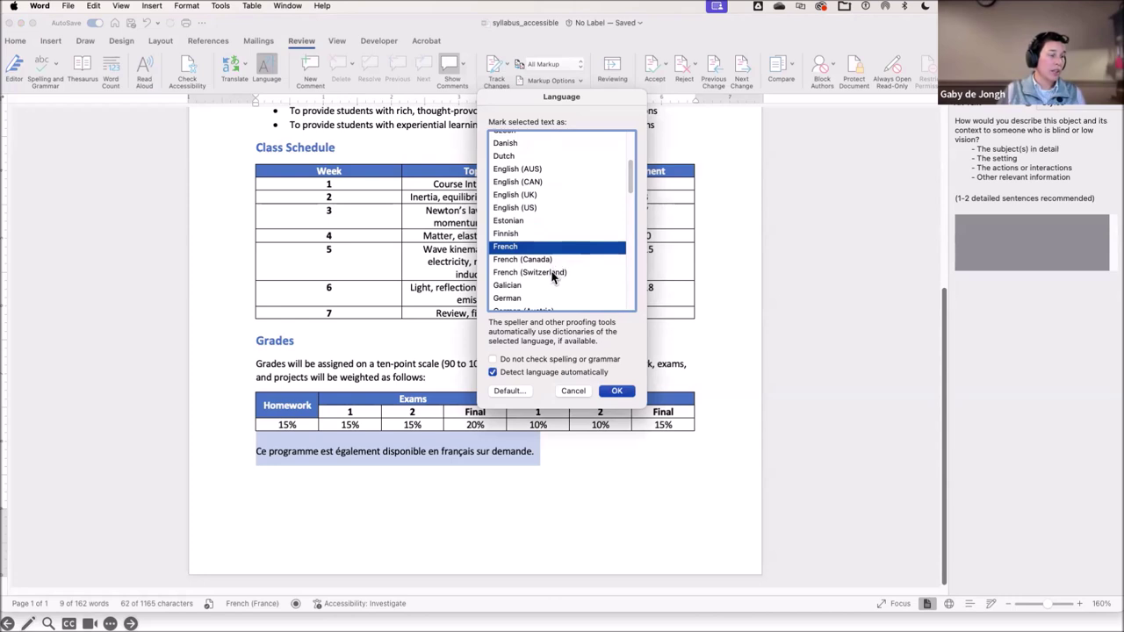
pyautogui.scroll(5, 569, 247)
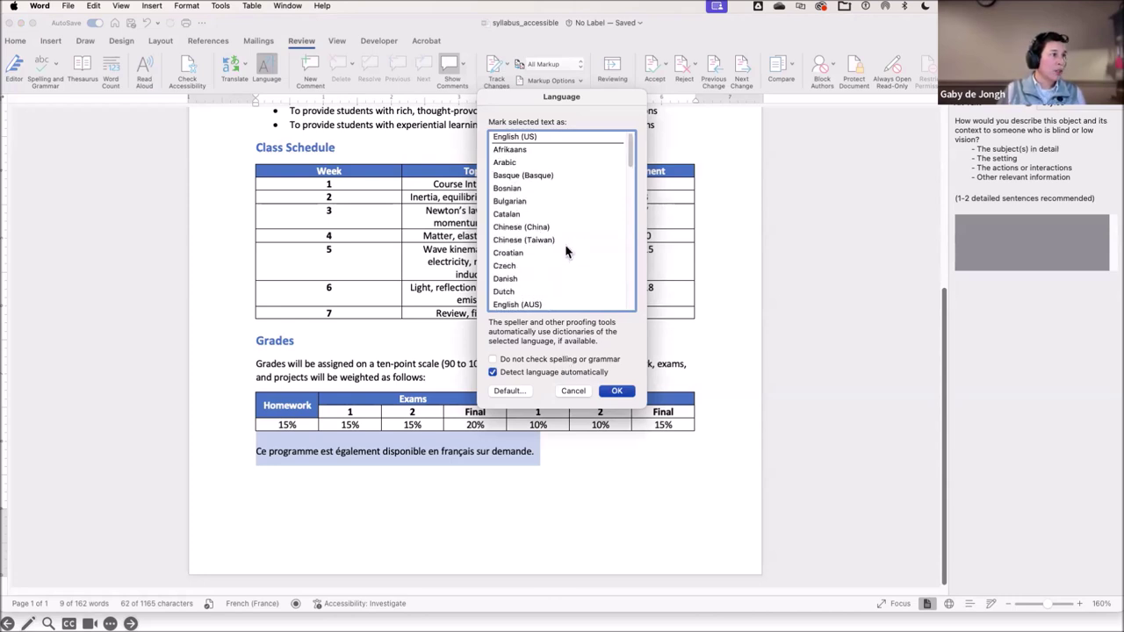
pyautogui.scroll(-5, 566, 252)
pyautogui.scroll(3, 569, 250)
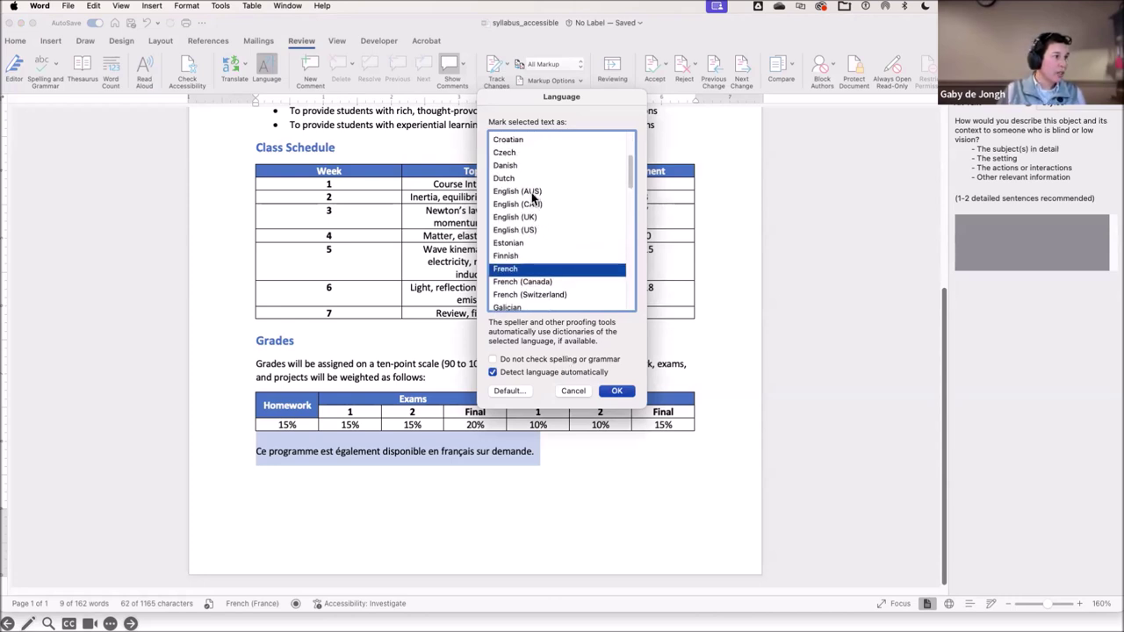
pyautogui.click(516, 230)
pyautogui.click(616, 390)
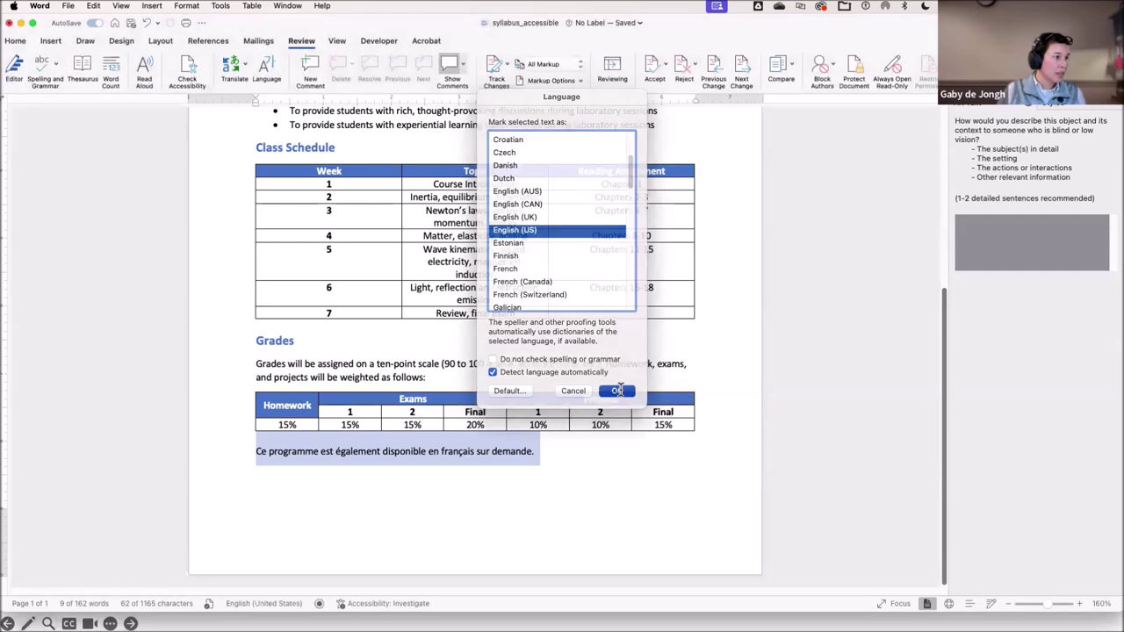
pyautogui.click(557, 458)
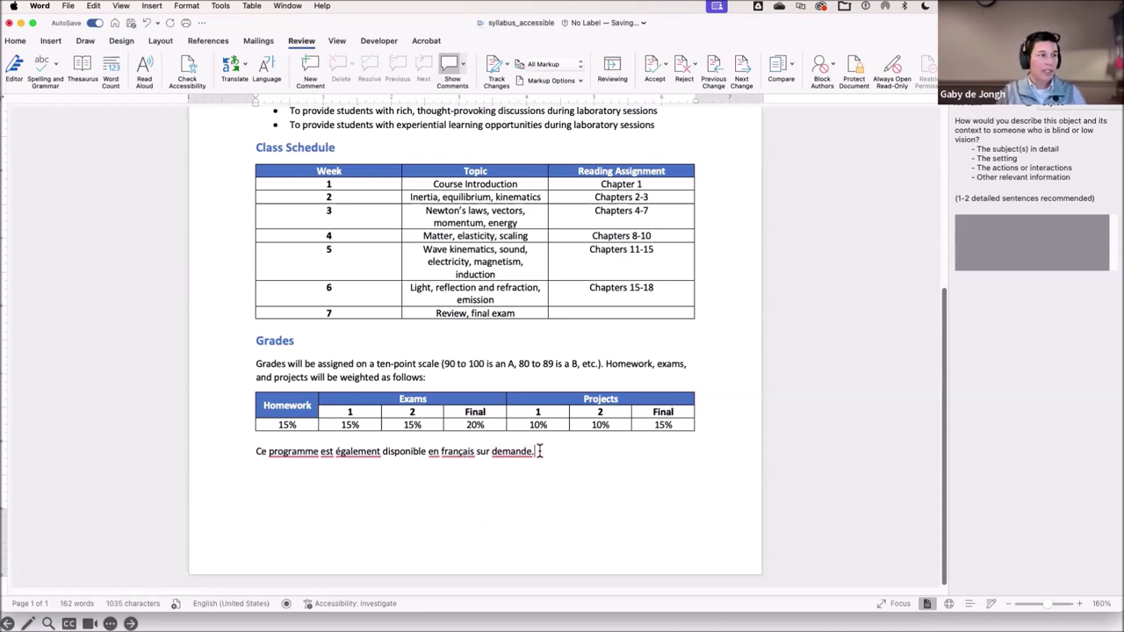
# Set the proofing language of the sentence "Ce programme est également disponible en français sur demande." to French
pyautogui.moveTo(536, 452); pyautogui.dragTo(258, 459)
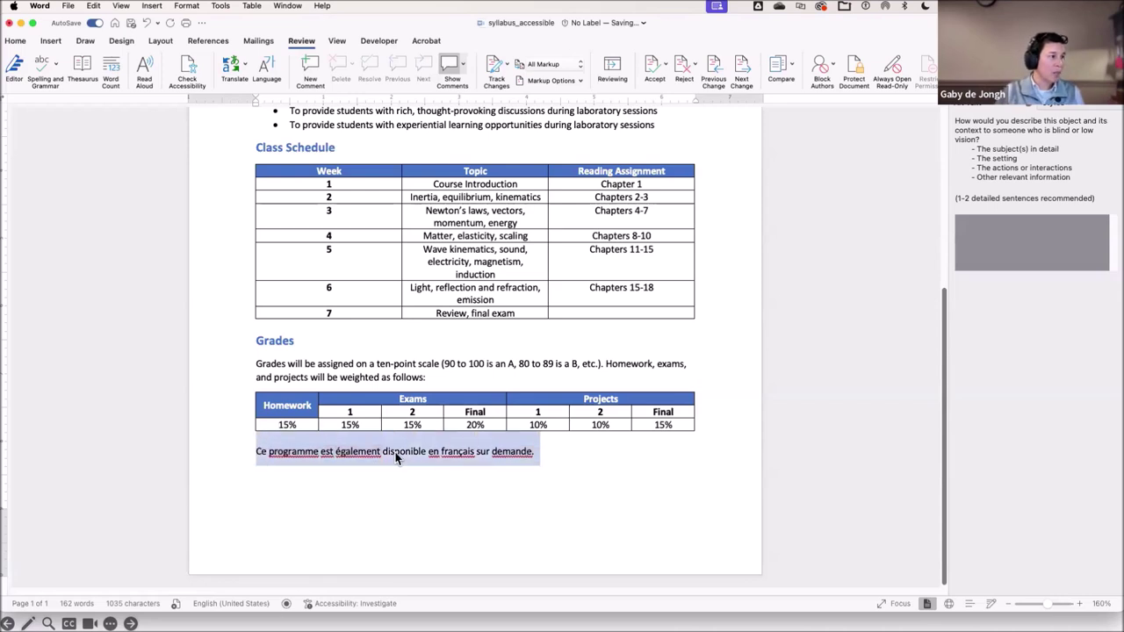
pyautogui.click(266, 69)
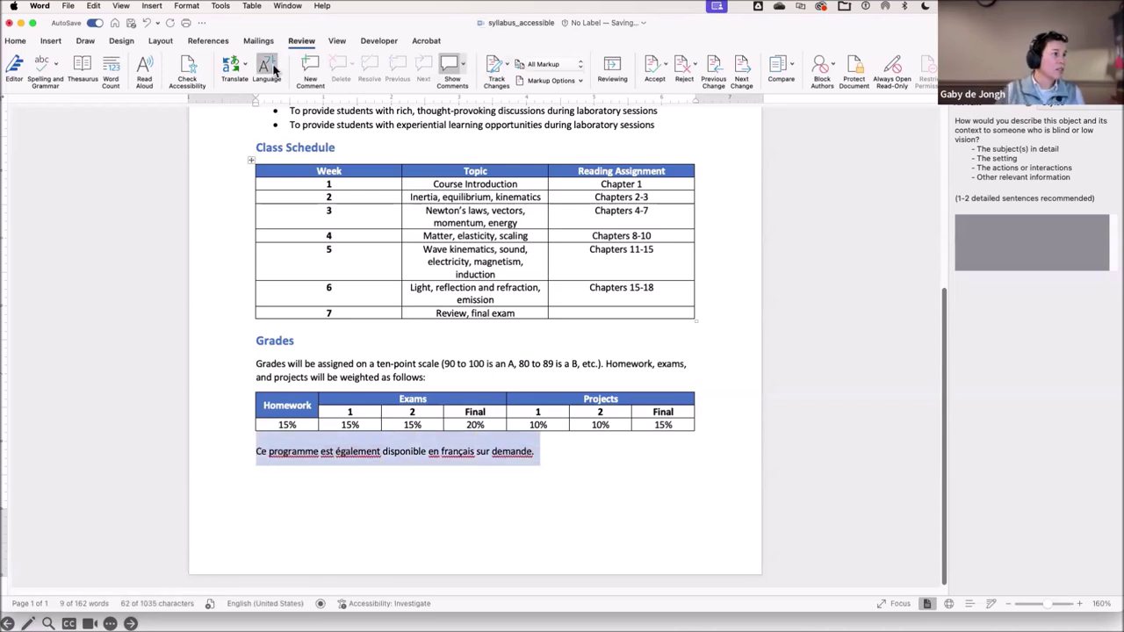
pyautogui.scroll(-4, 521, 287)
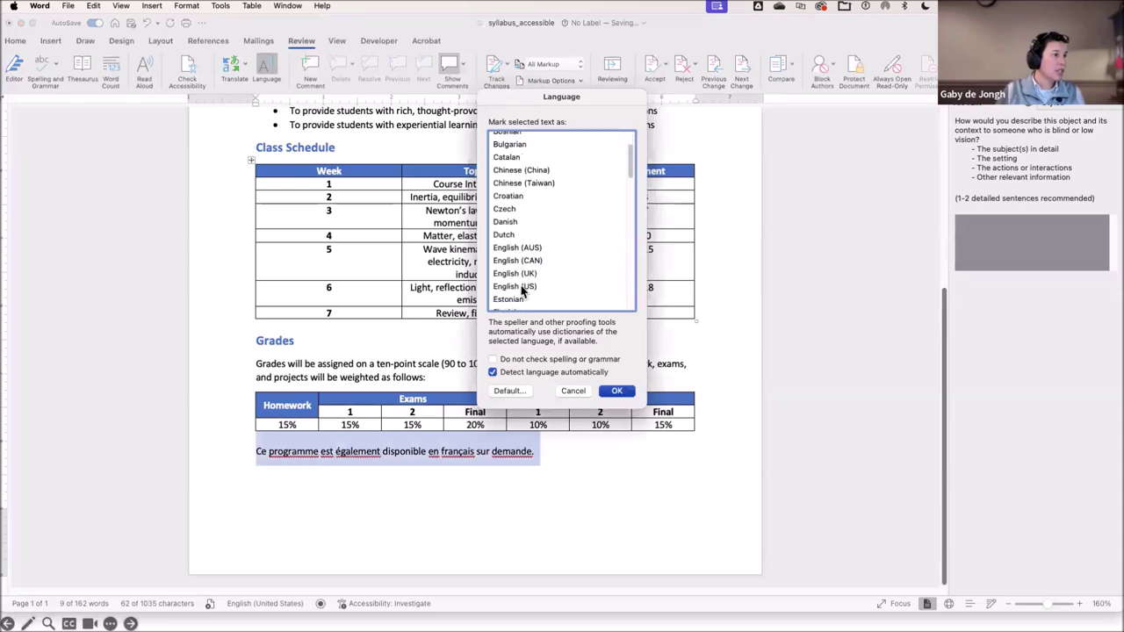
pyautogui.click(527, 295)
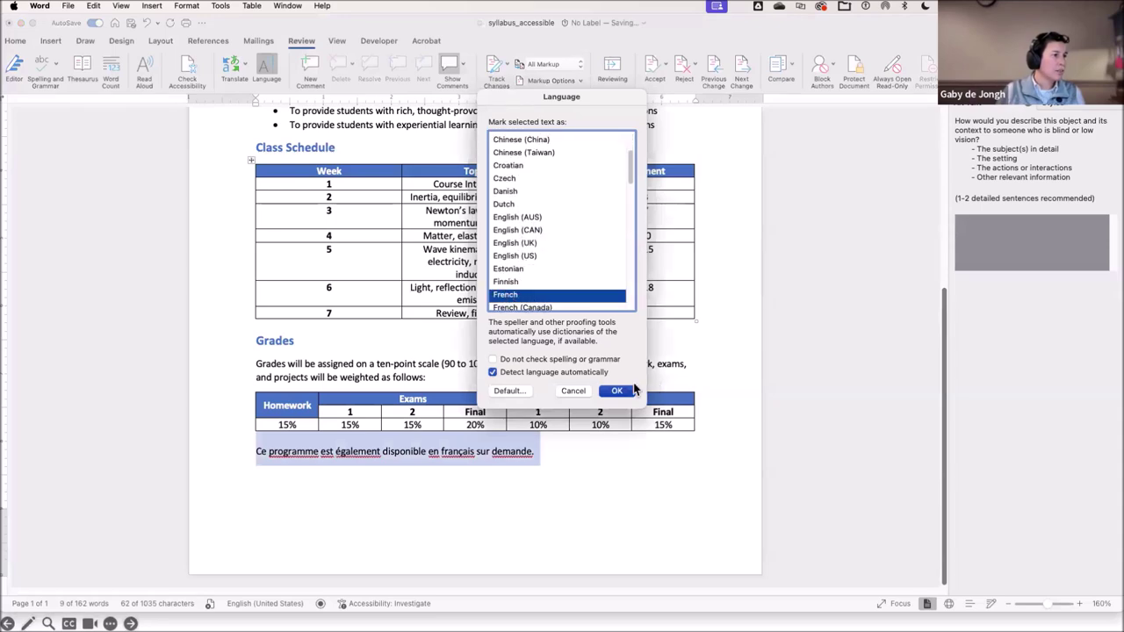
pyautogui.click(617, 391)
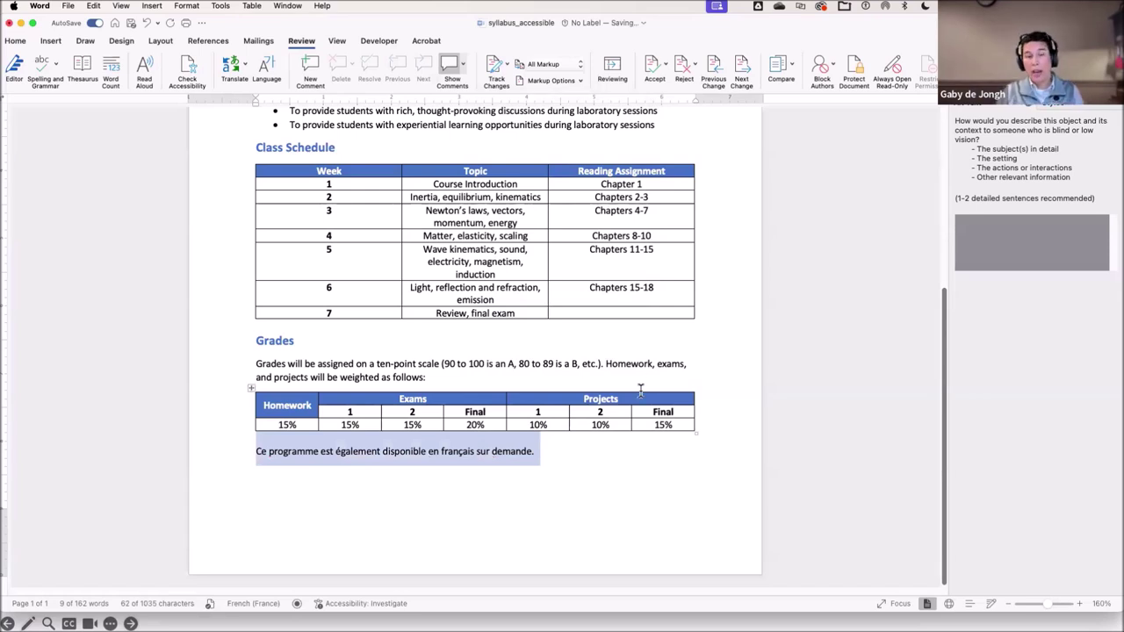
pyautogui.click(605, 449)
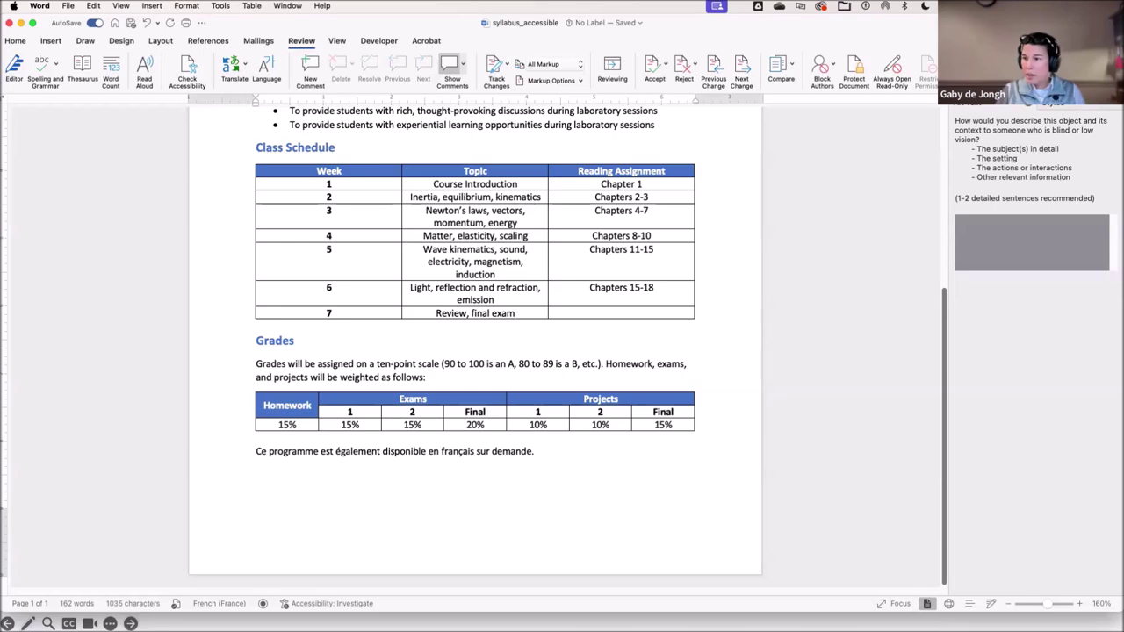
# Switch to the Google Docs syllabus, select the French sentence below the Grades table, and set the language to Français
pyautogui.press('super+Tab')
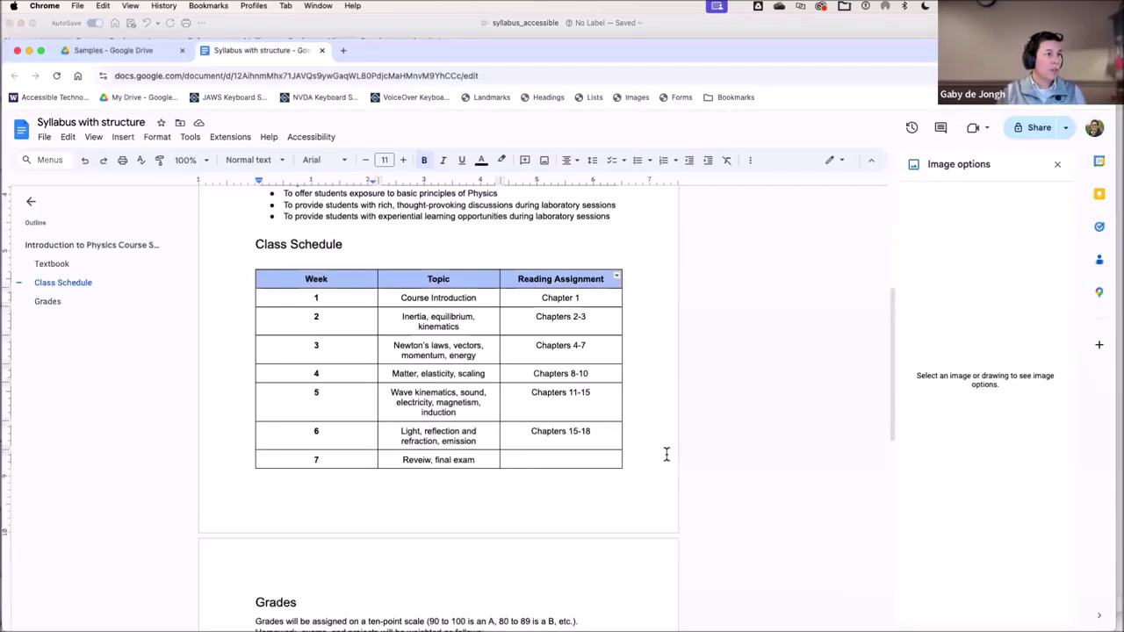
pyautogui.scroll(-5, 666, 454)
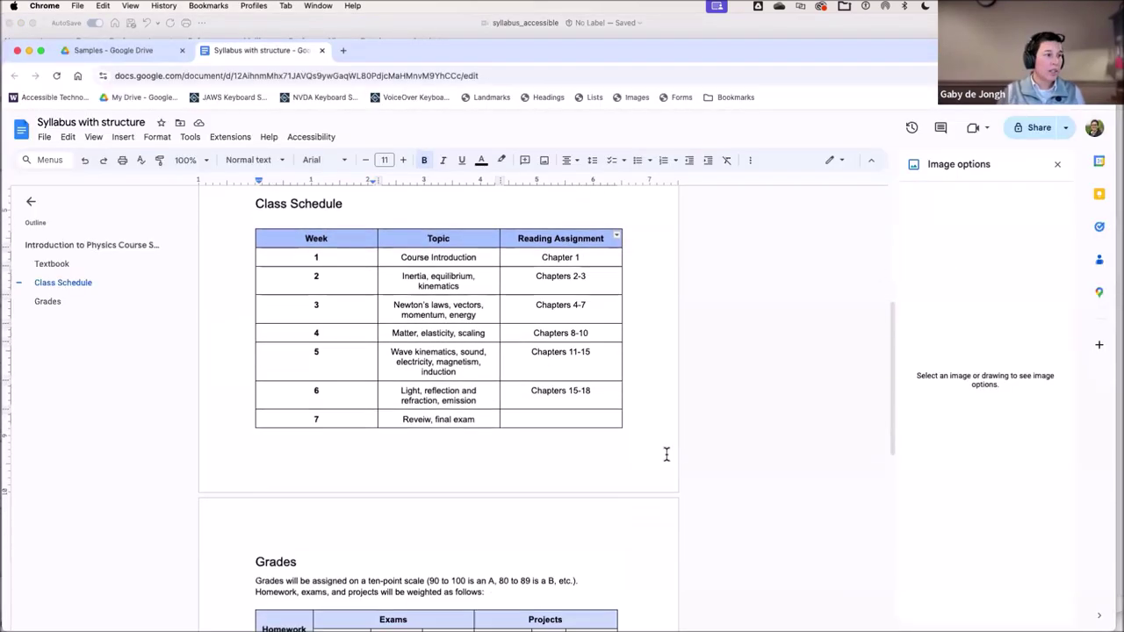
pyautogui.scroll(-1, 666, 454)
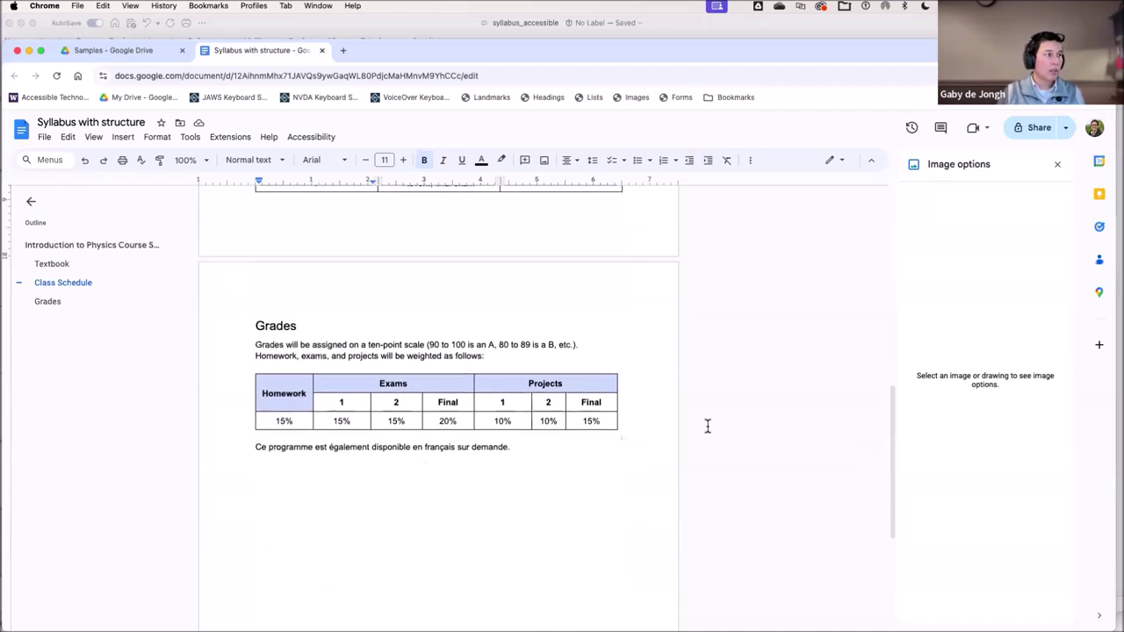
pyautogui.click(378, 456)
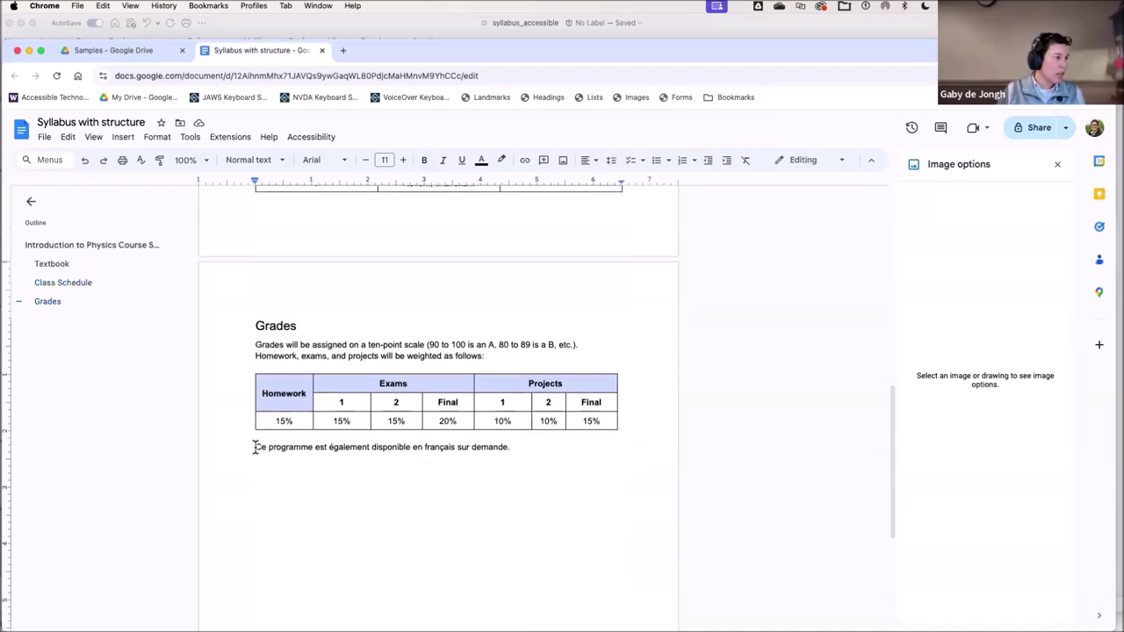
pyautogui.moveTo(250, 448); pyautogui.dragTo(525, 444)
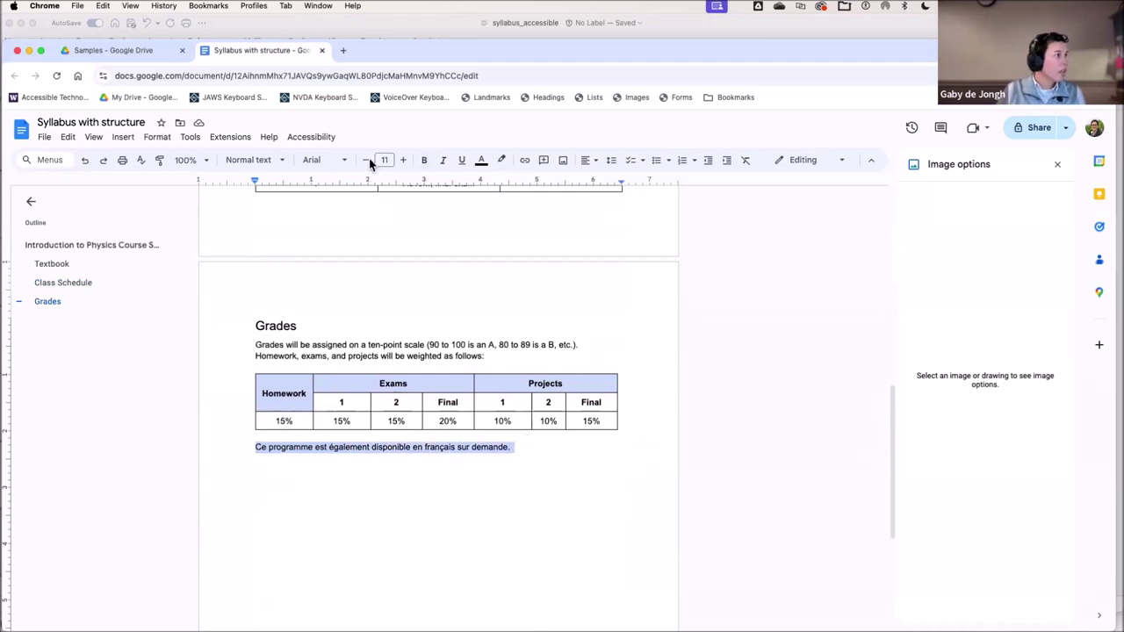
pyautogui.click(45, 138)
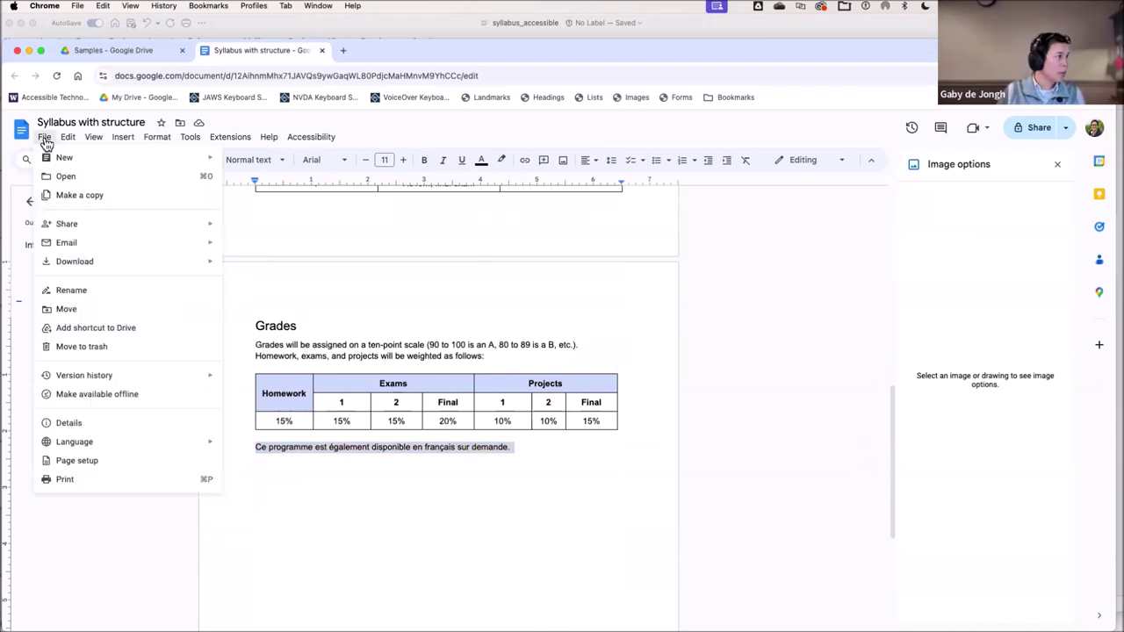
pyautogui.moveTo(108, 443)
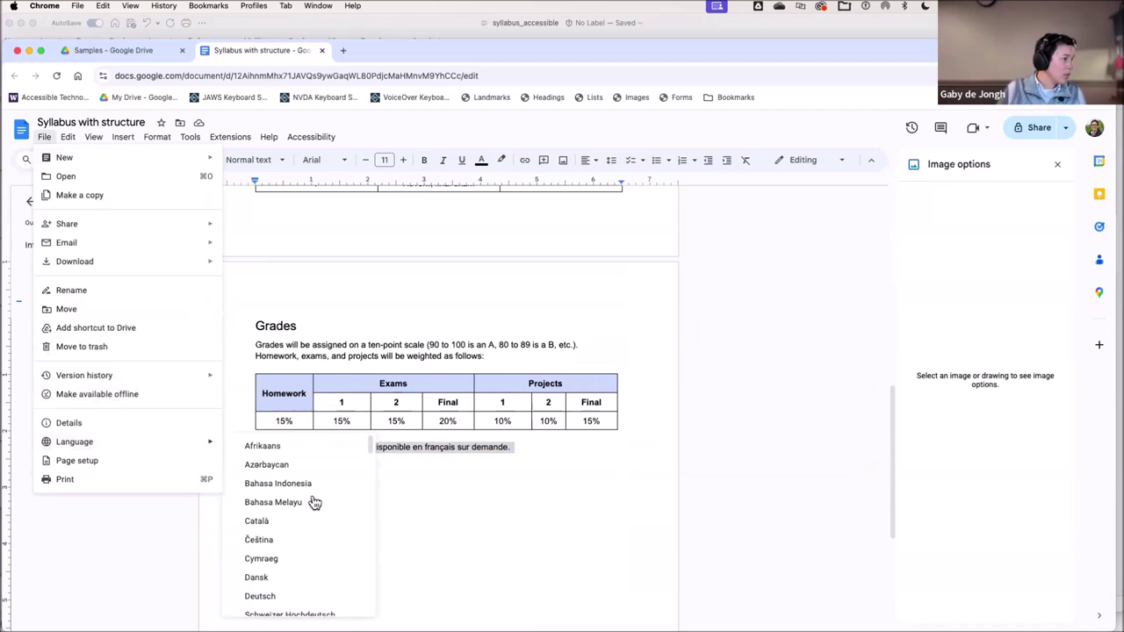
pyautogui.scroll(-5, 315, 503)
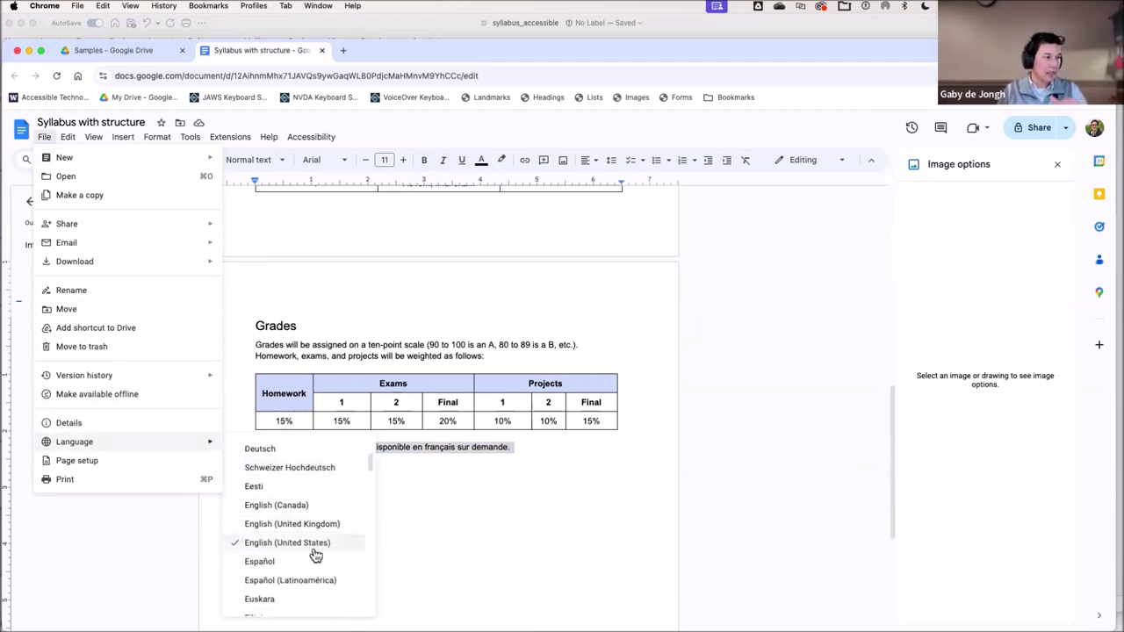
pyautogui.scroll(-1, 316, 555)
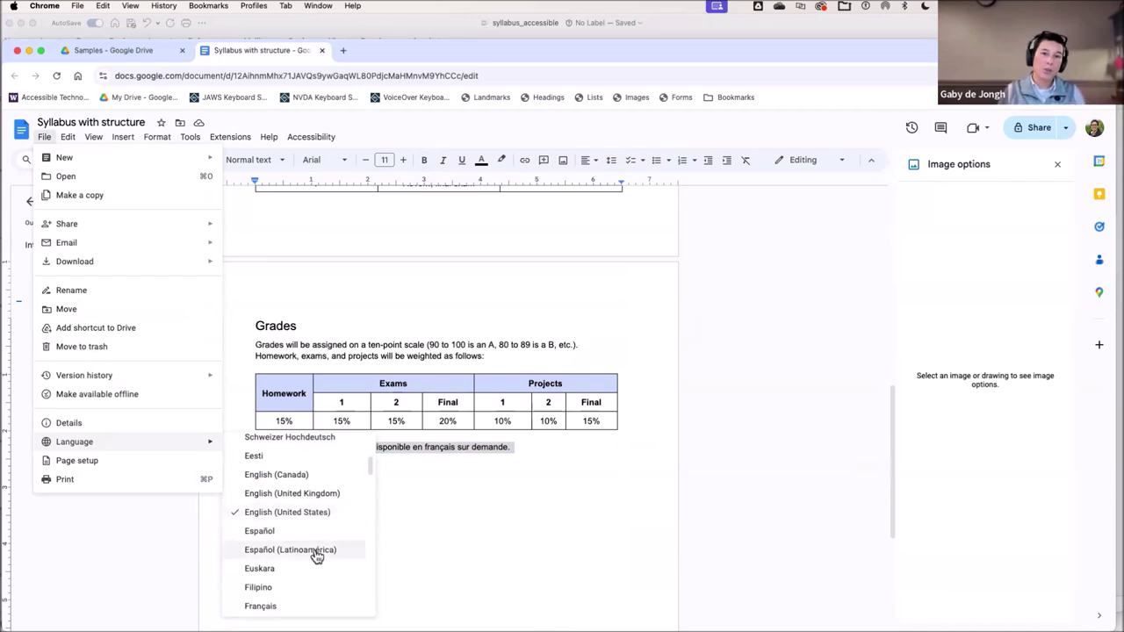
pyautogui.scroll(-4, 316, 556)
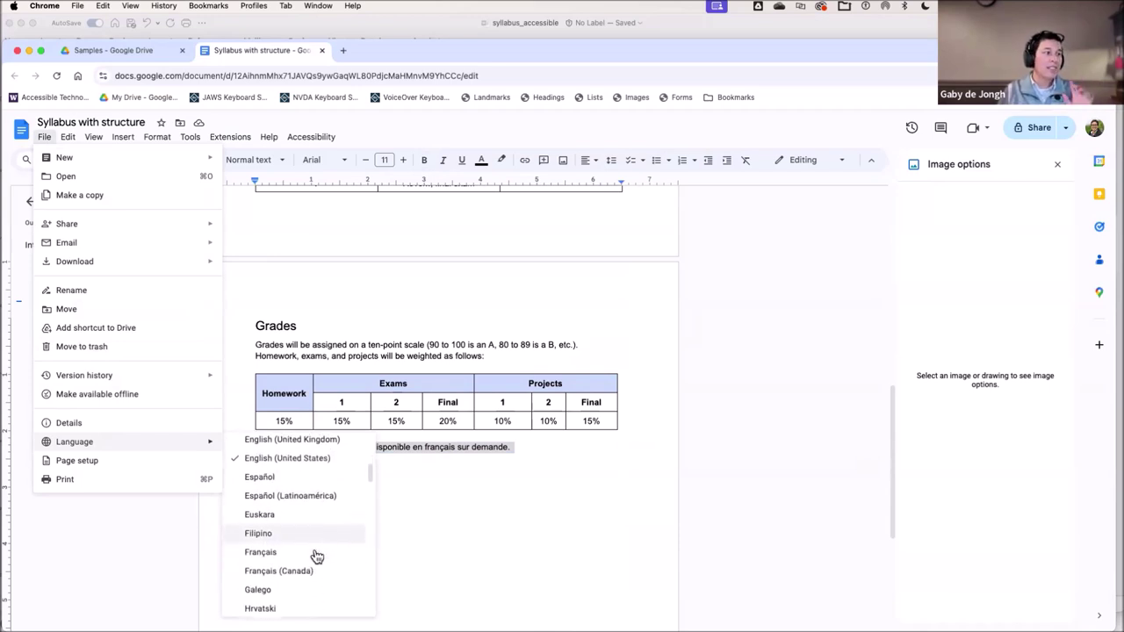
pyautogui.scroll(-1, 315, 556)
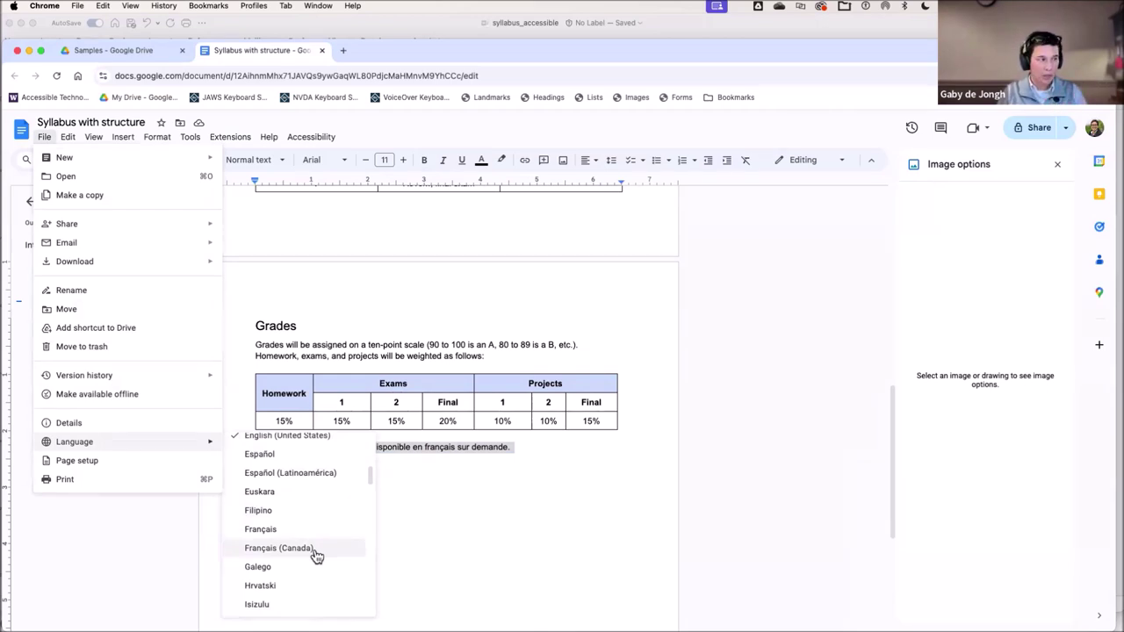
pyautogui.scroll(-1, 316, 557)
pyautogui.click(270, 524)
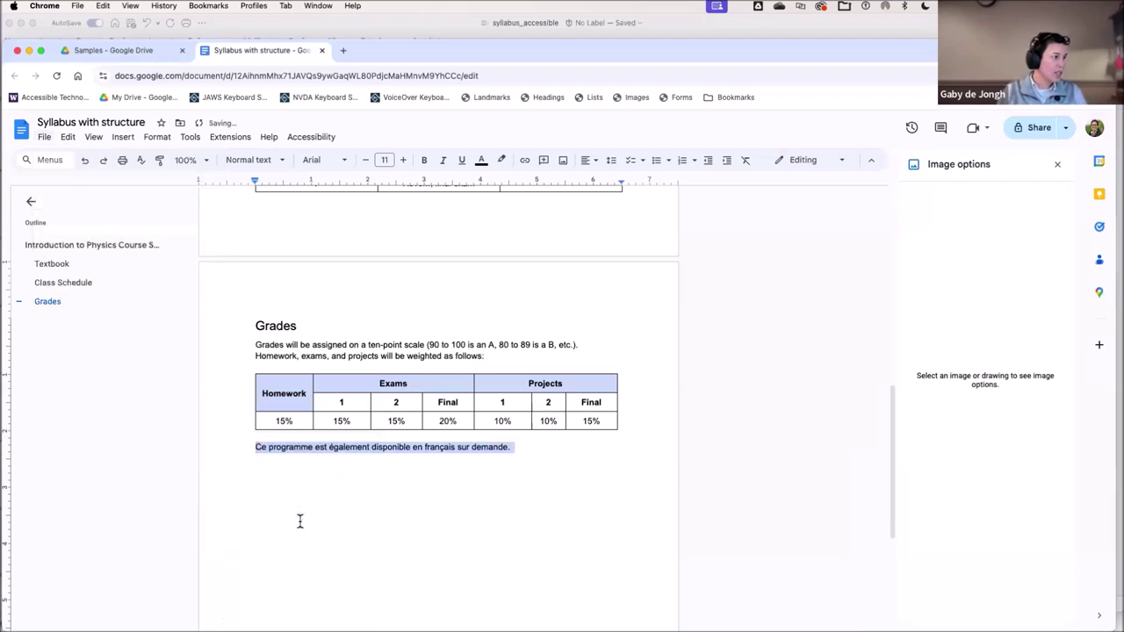
# Select part of the Course Objectives text and check which language is assigned, closing the language list without changing it
pyautogui.click(430, 453)
pyautogui.scroll(10, 484, 425)
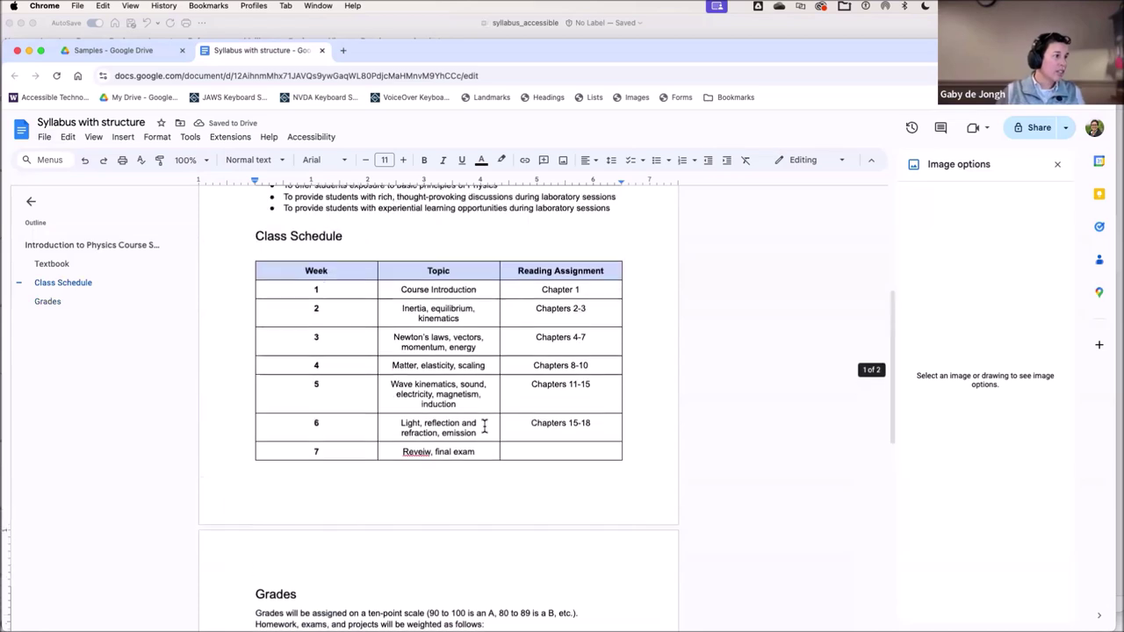
pyautogui.click(296, 376)
pyautogui.keyDown('shift'); pyautogui.click(327, 397); pyautogui.keyUp('shift')
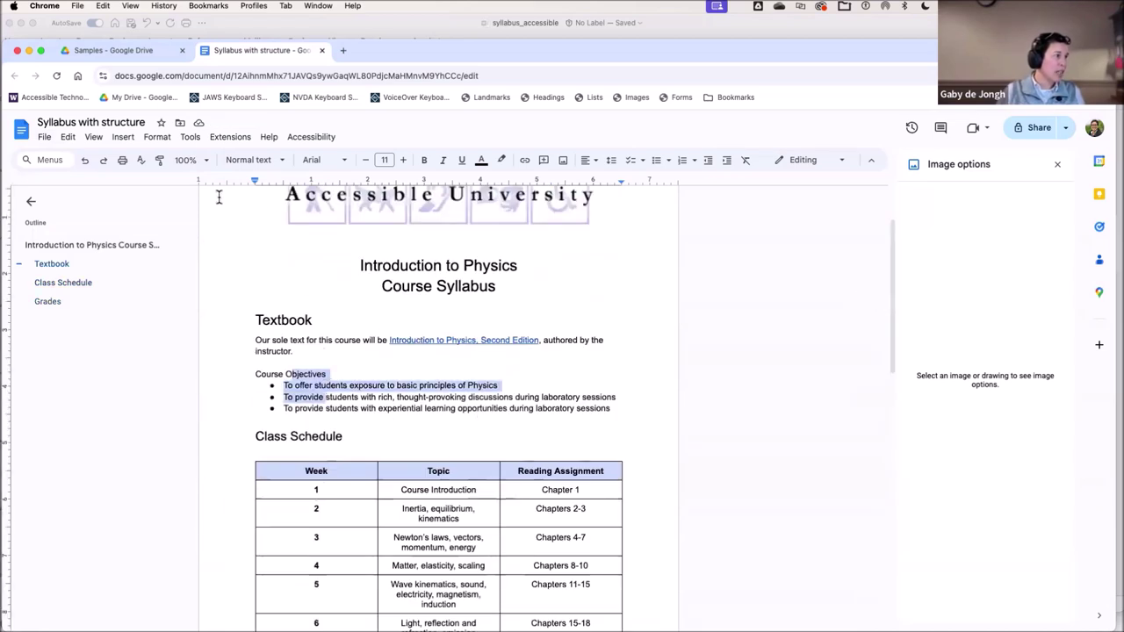
pyautogui.click(44, 137)
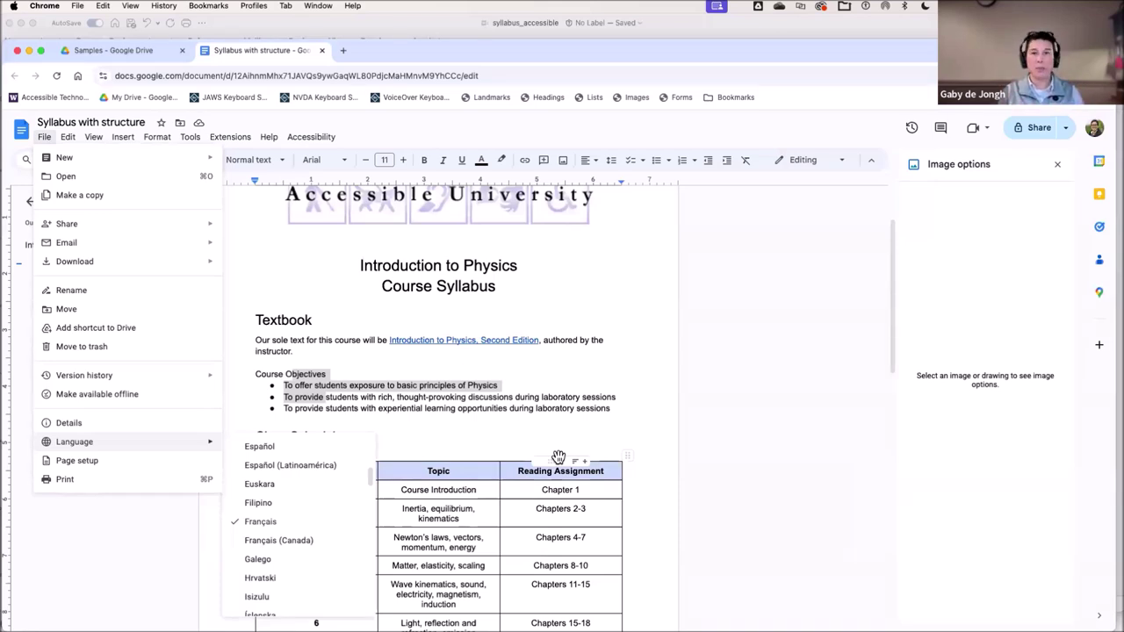
pyautogui.click(642, 352)
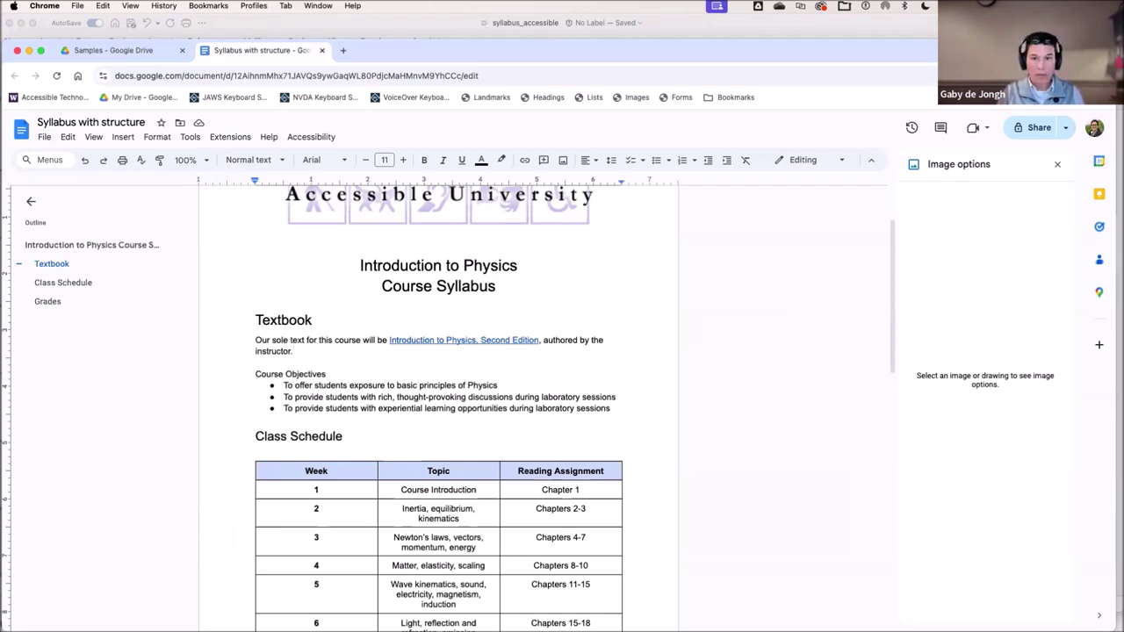
# Return to the slide presentation and show the Document Title slide, followed by the Accessibility Checker slide
pyautogui.press('super+Tab')
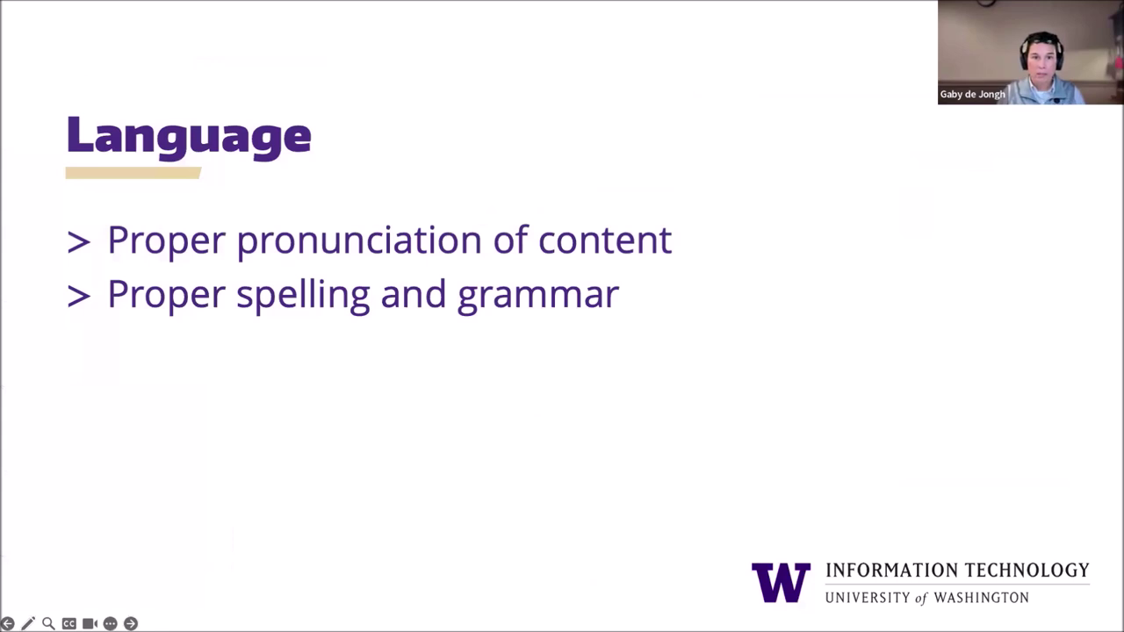
pyautogui.press('Right')
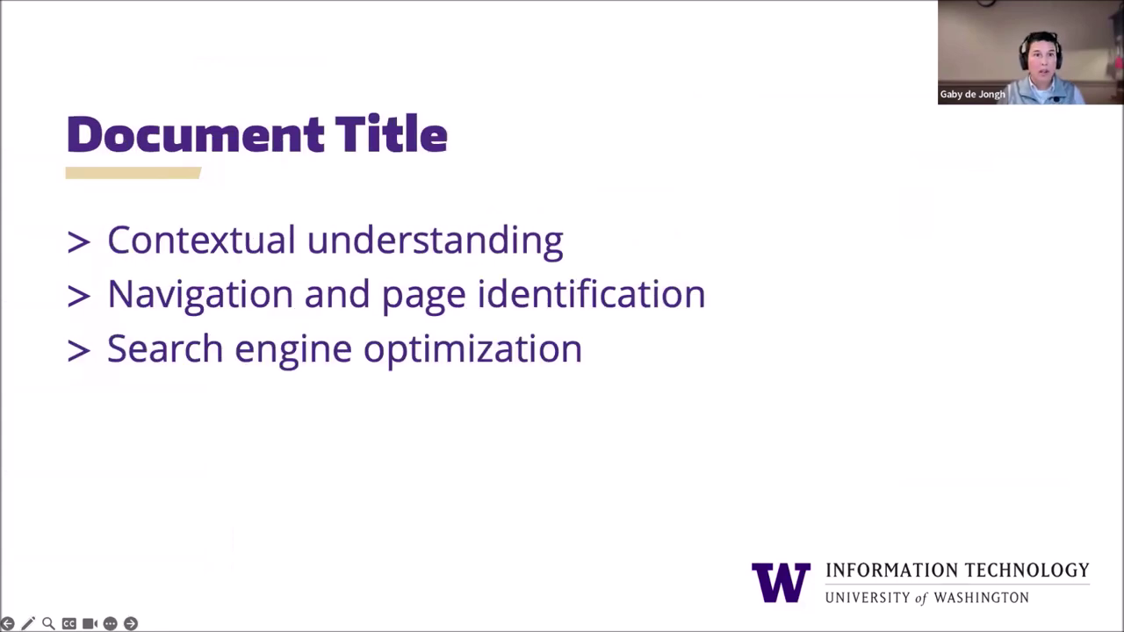
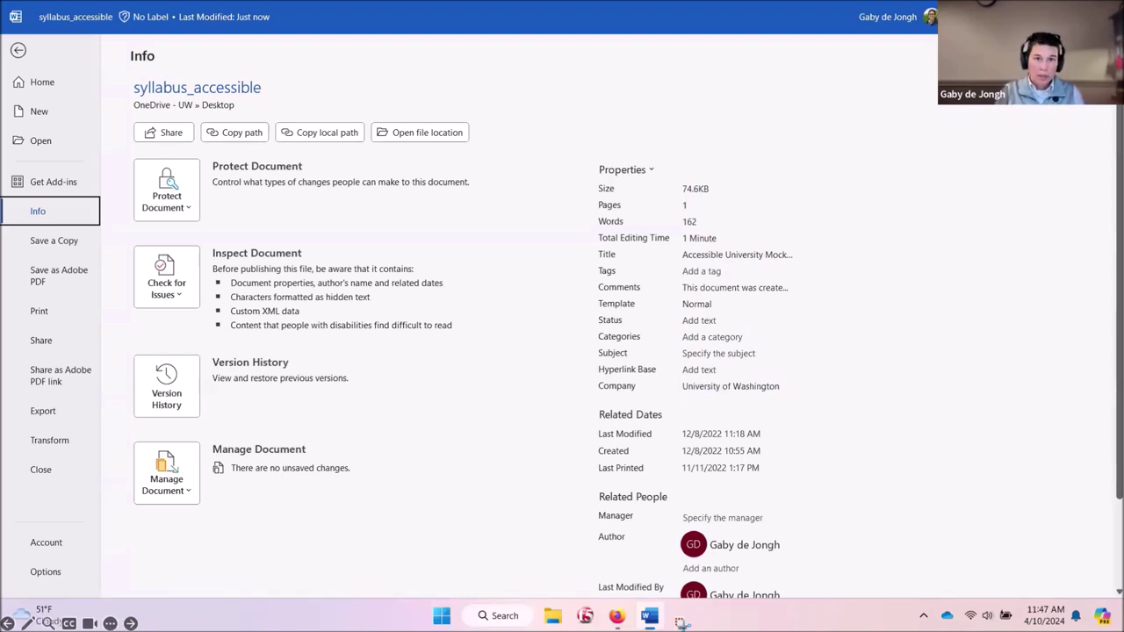
pyautogui.hotkey('alt', 'Tab')
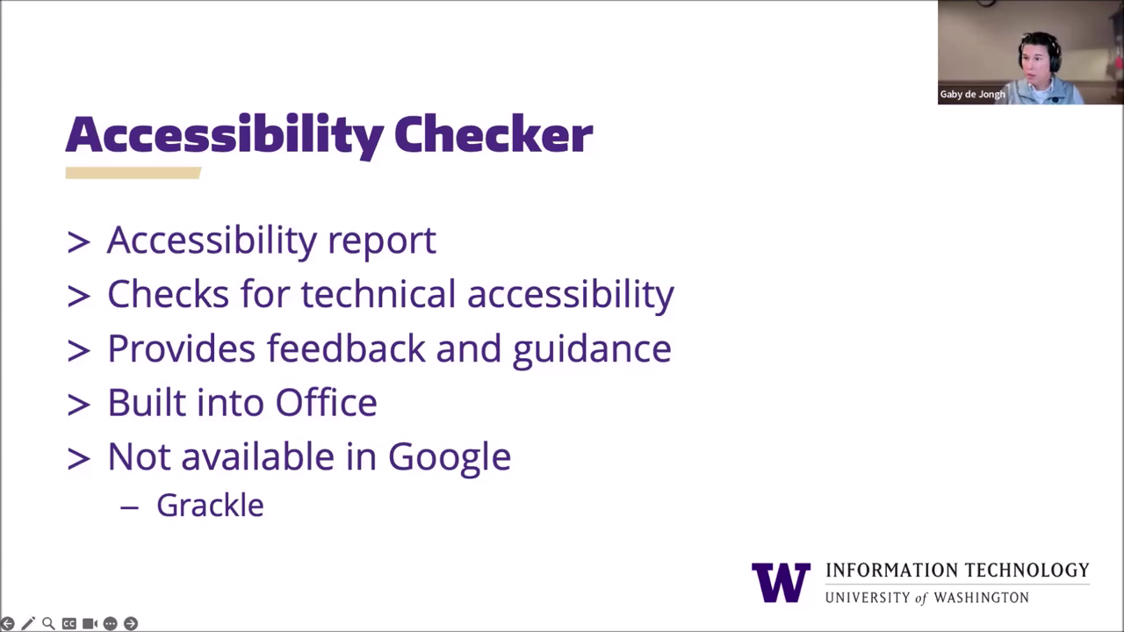
# Switch to the syllabus_NOTaccessible document in Word and enlarge its window, showing the start of the page
pyautogui.hotkey('alt', 'Tab')
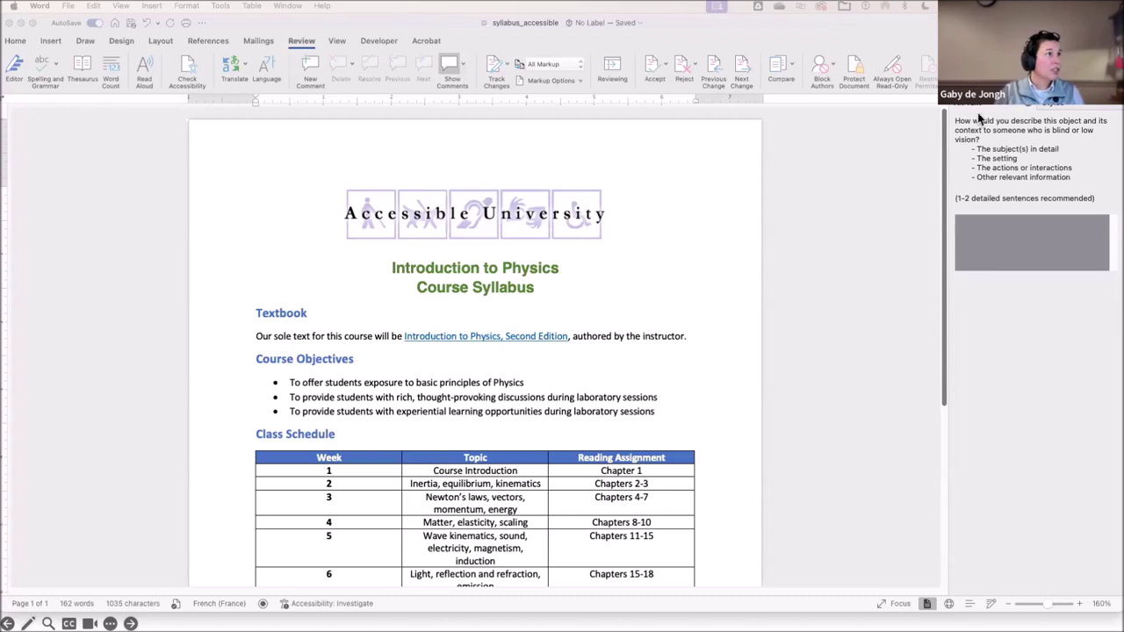
pyautogui.click(695, 42)
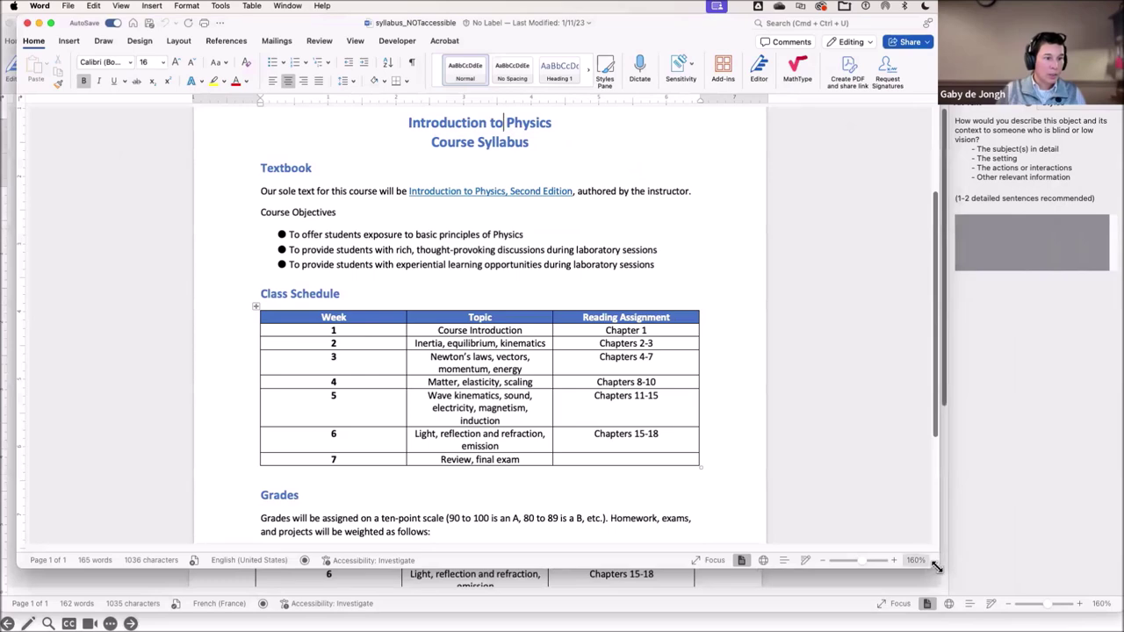
pyautogui.moveTo(941, 566); pyautogui.dragTo(1032, 628)
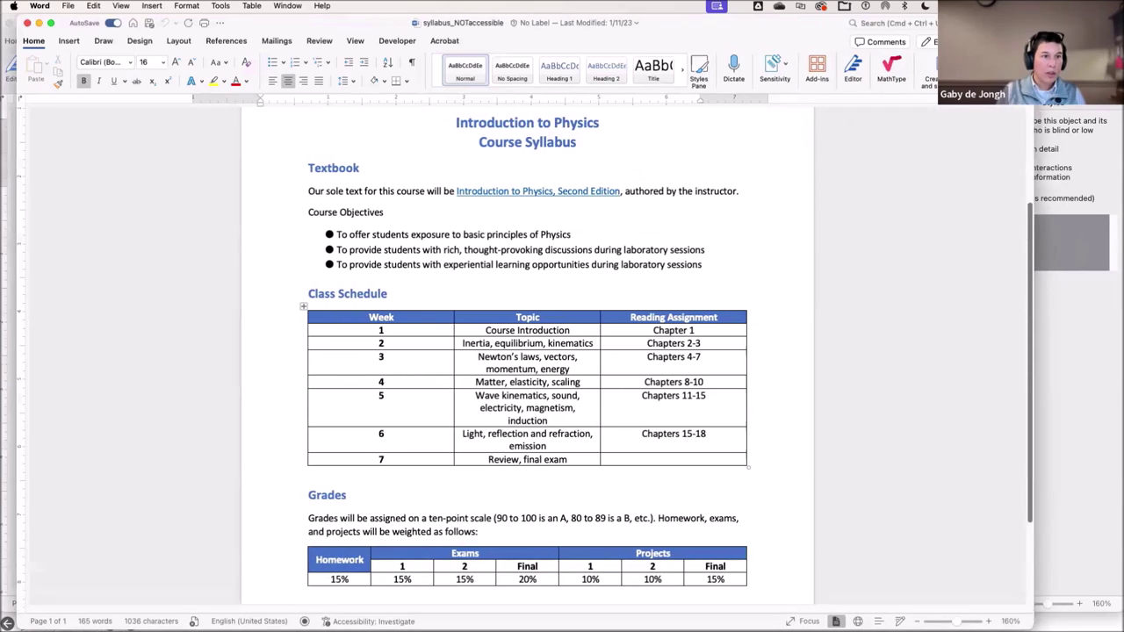
pyautogui.scroll(5, 579, 334)
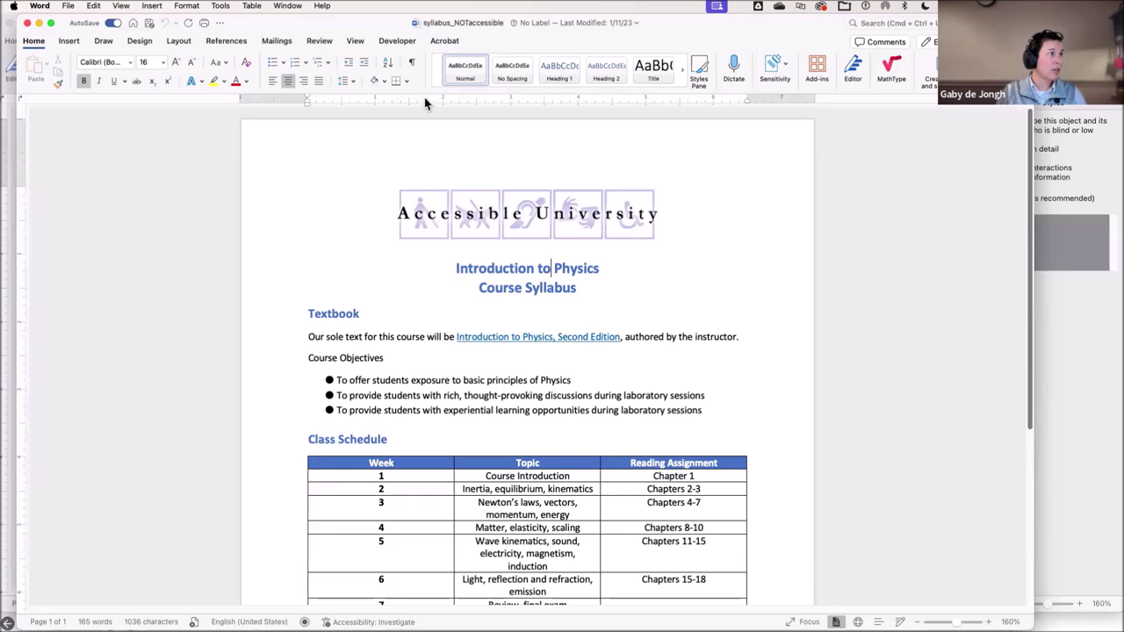
# Run the accessibility checker on the syllabus and review its guidance for Picture 1 and both Table Cell entries
pyautogui.click(320, 42)
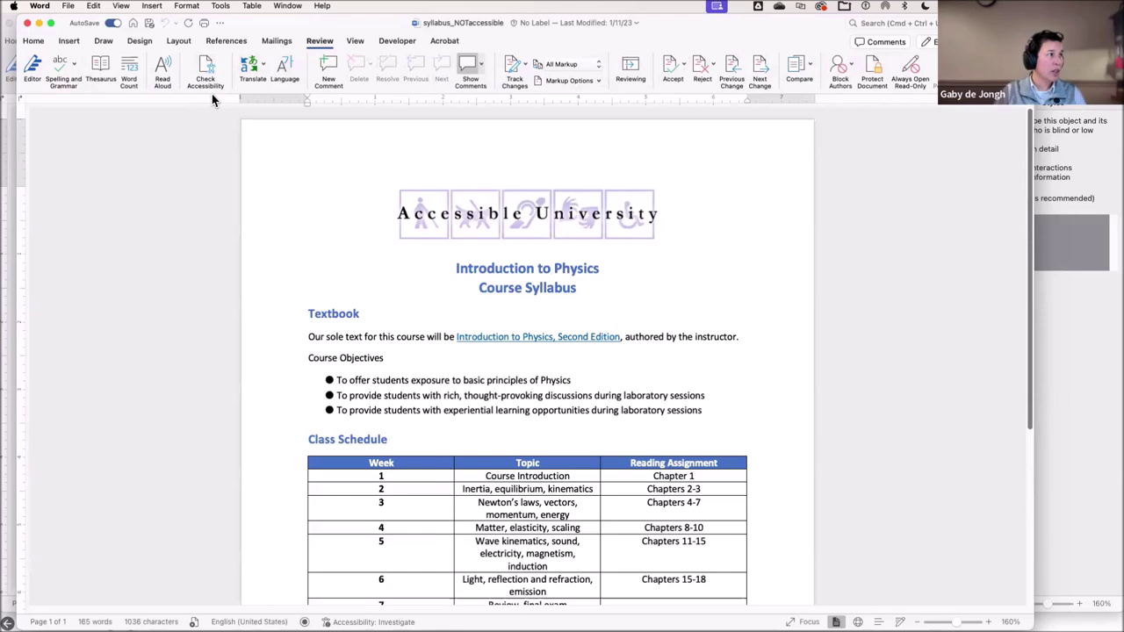
pyautogui.click(204, 69)
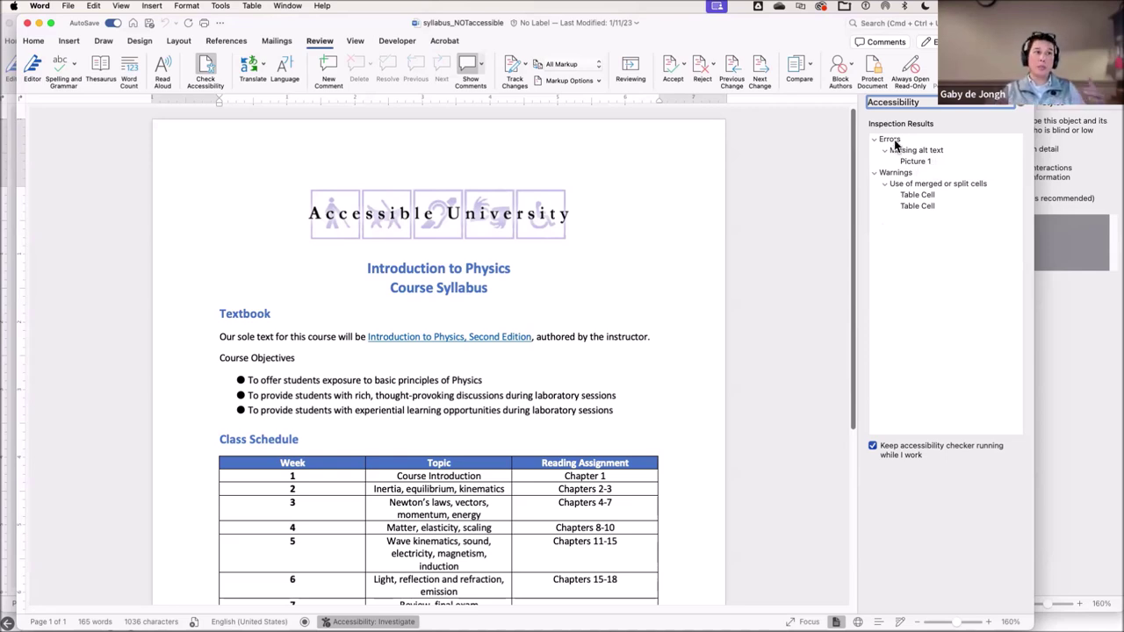
pyautogui.moveTo(894, 146)
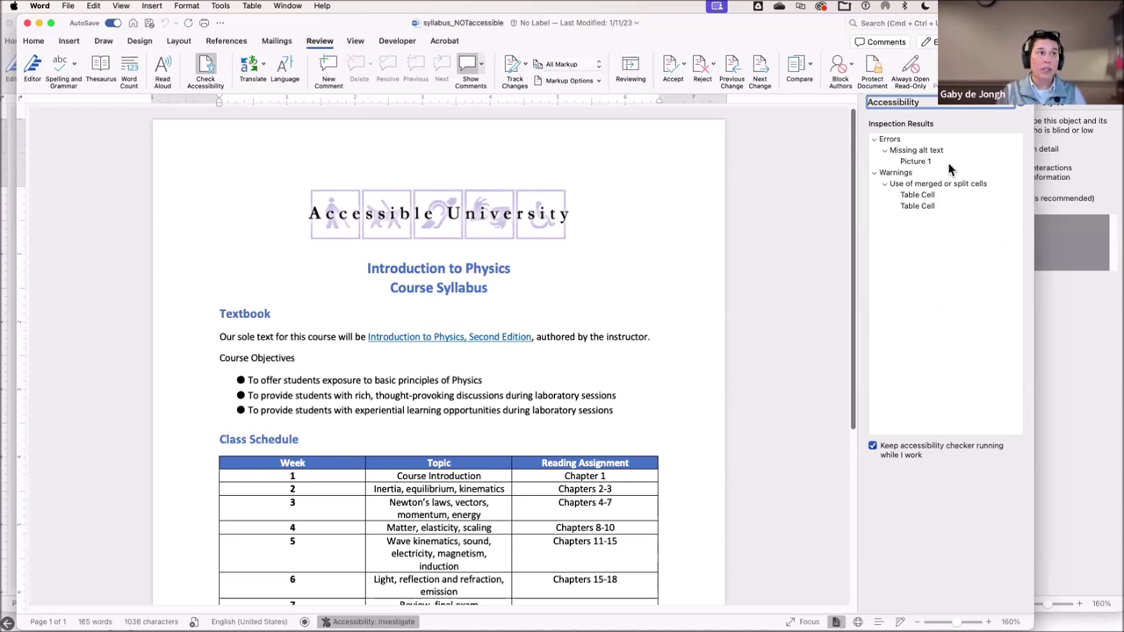
pyautogui.click(914, 163)
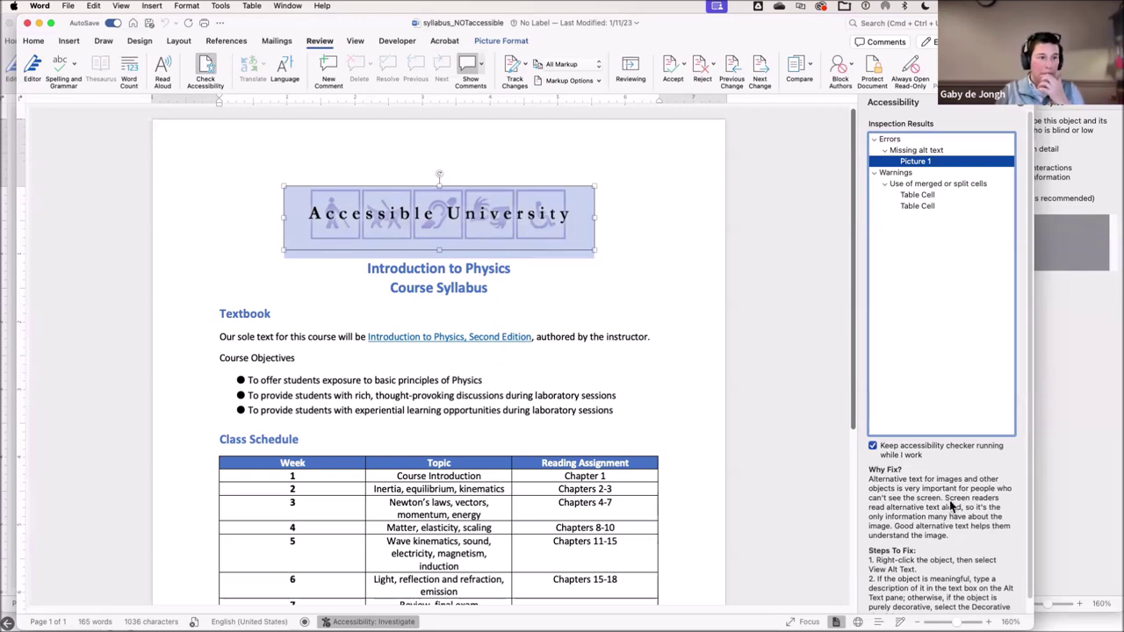
pyautogui.scroll(-1, 950, 506)
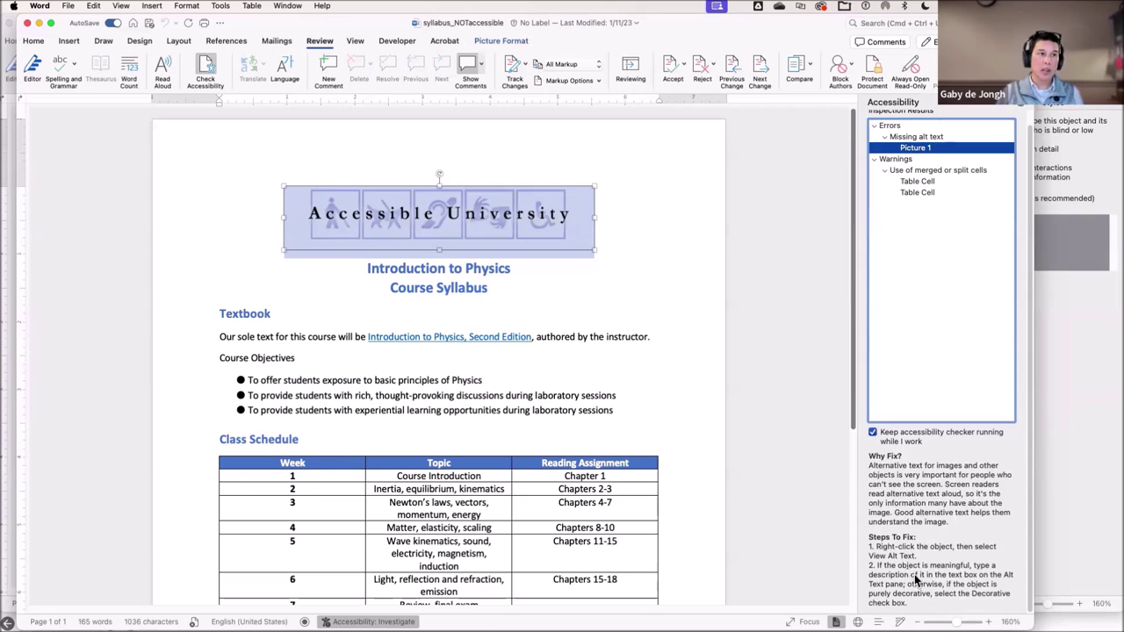
pyautogui.click(915, 181)
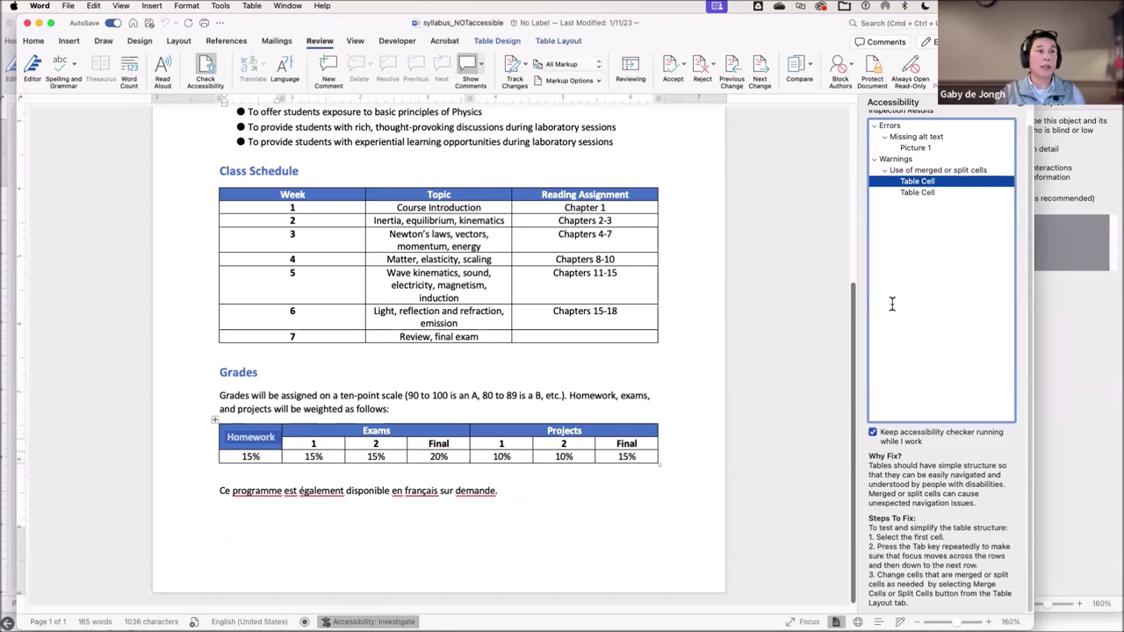
pyautogui.click(927, 194)
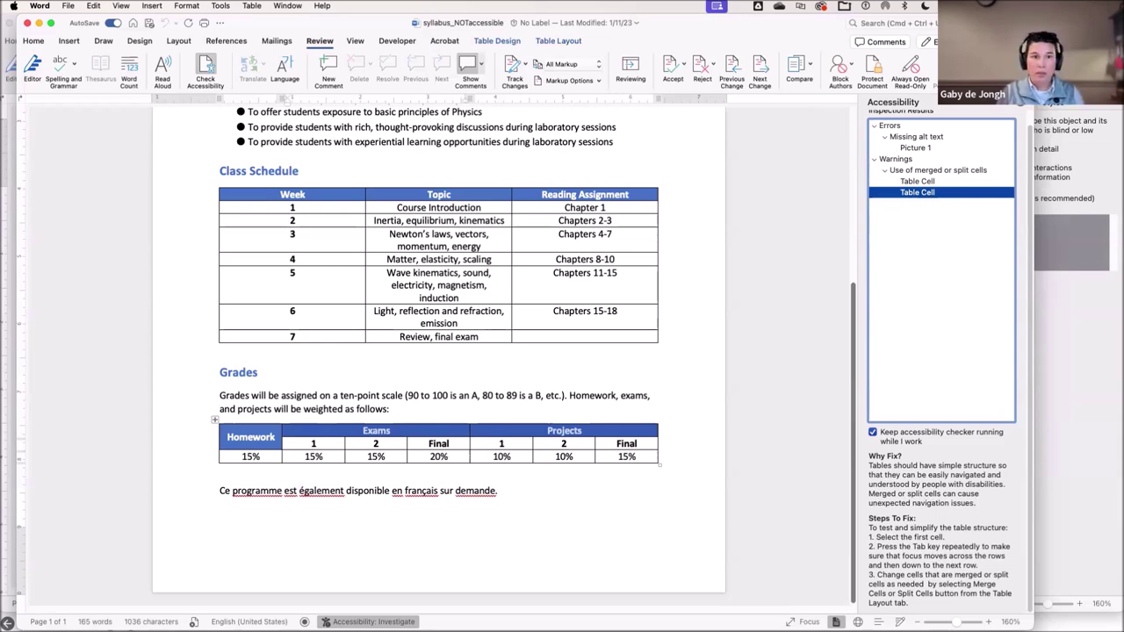
# Return to the slide presentation and advance to the Exporting / Saving to PDF slide
pyautogui.press('super+Tab')
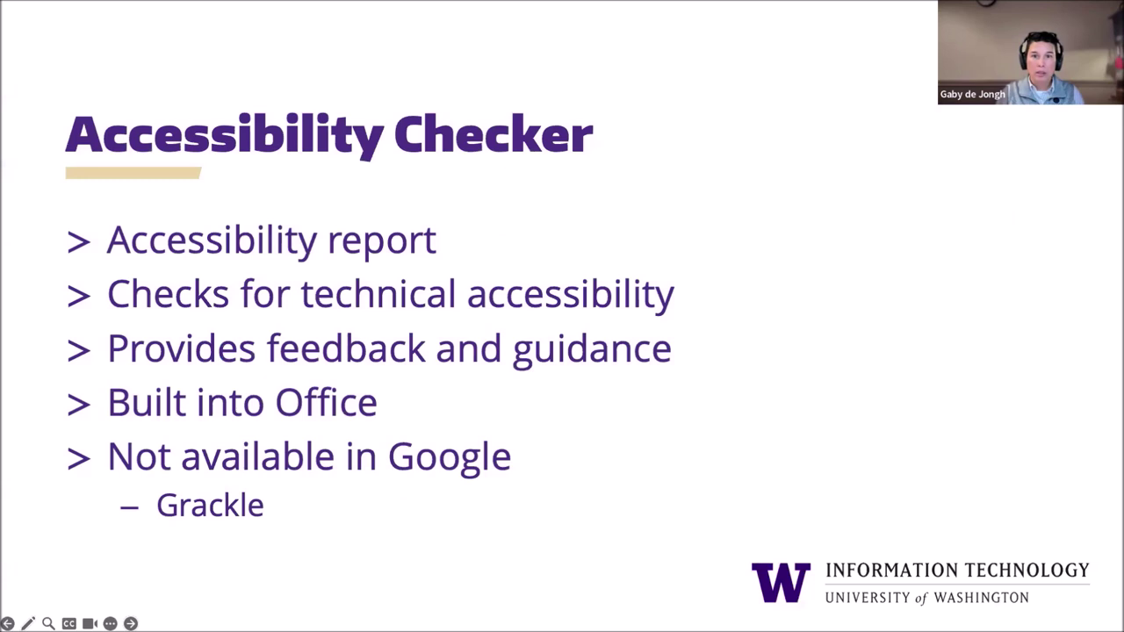
pyautogui.press('Right')
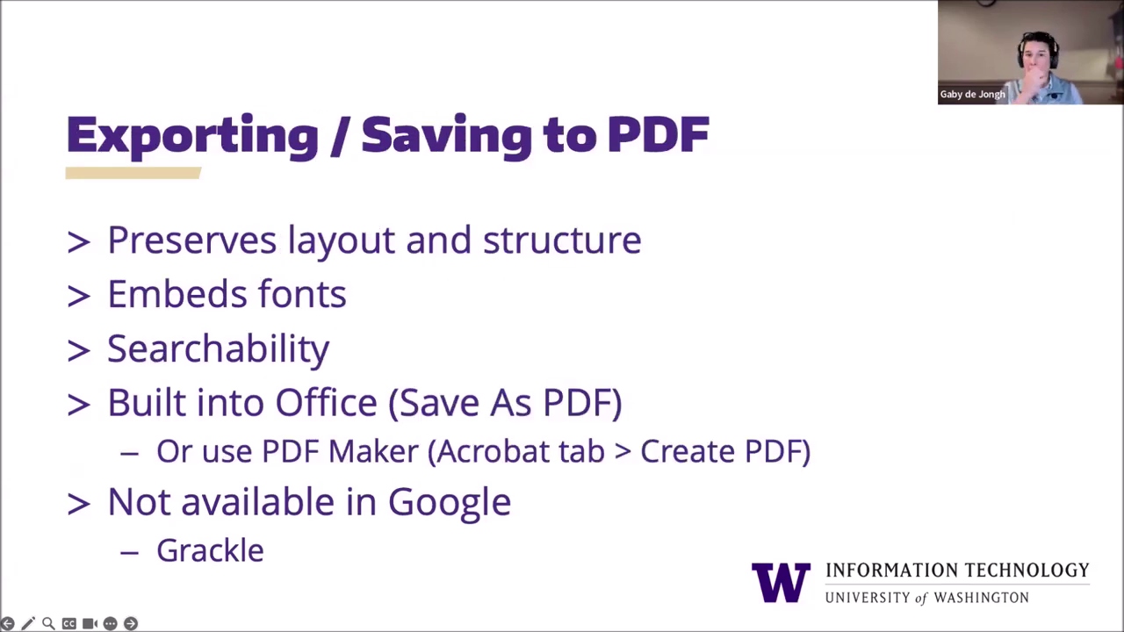
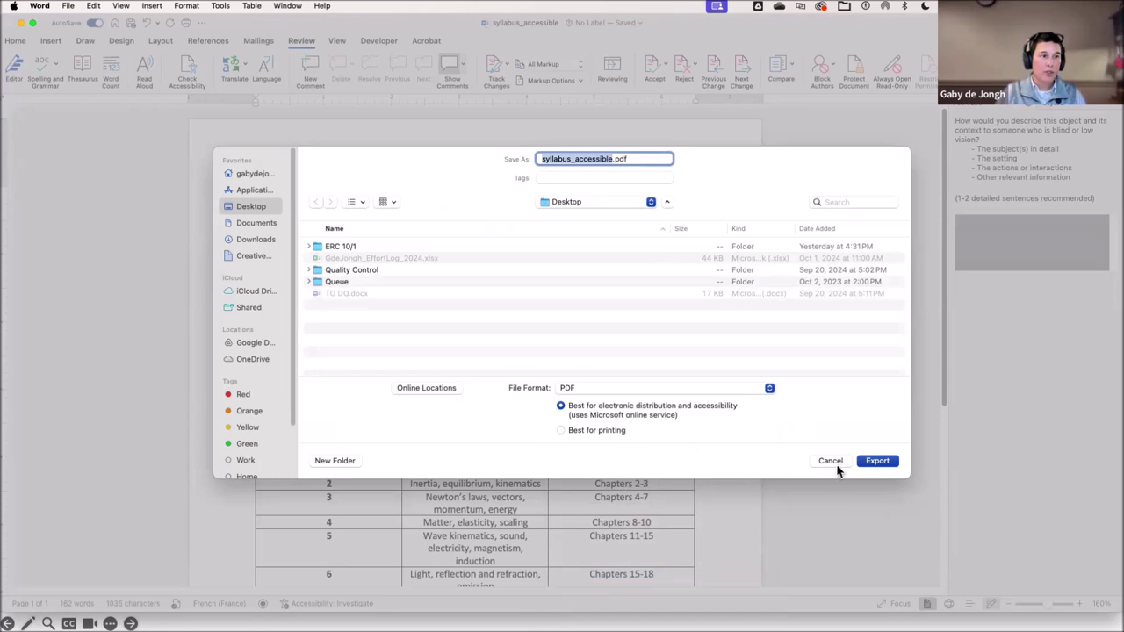
# Cancel the PDF export of the syllabus_accessible document in Word
pyautogui.click(830, 461)
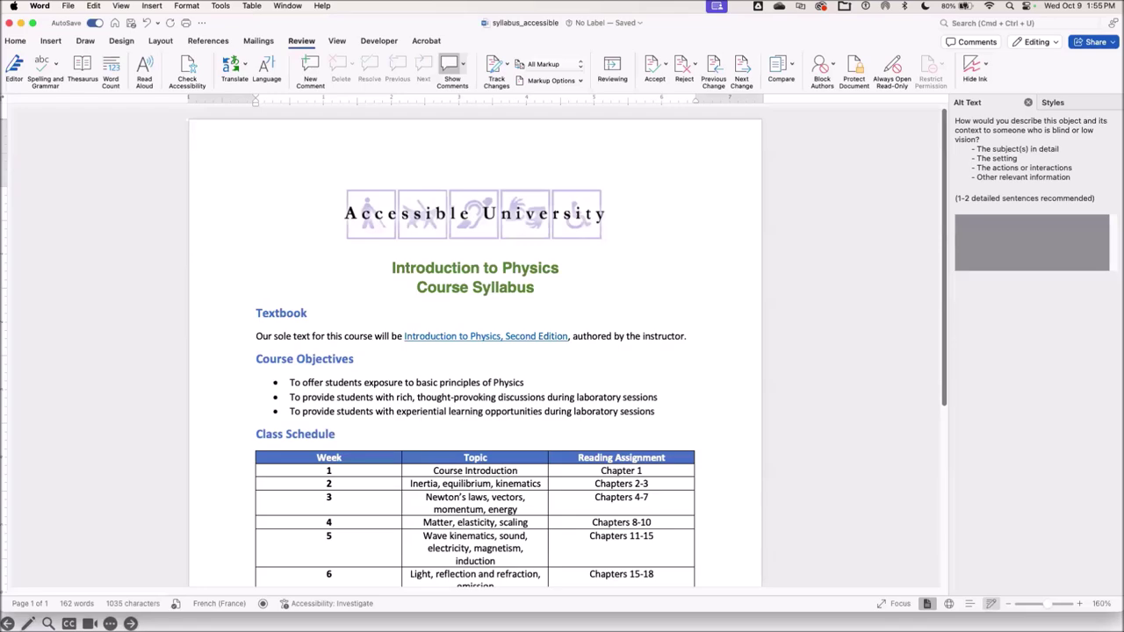
# Return to the slide presentation at the Exporting / Saving to PDF slide
pyautogui.press('super+Tab')
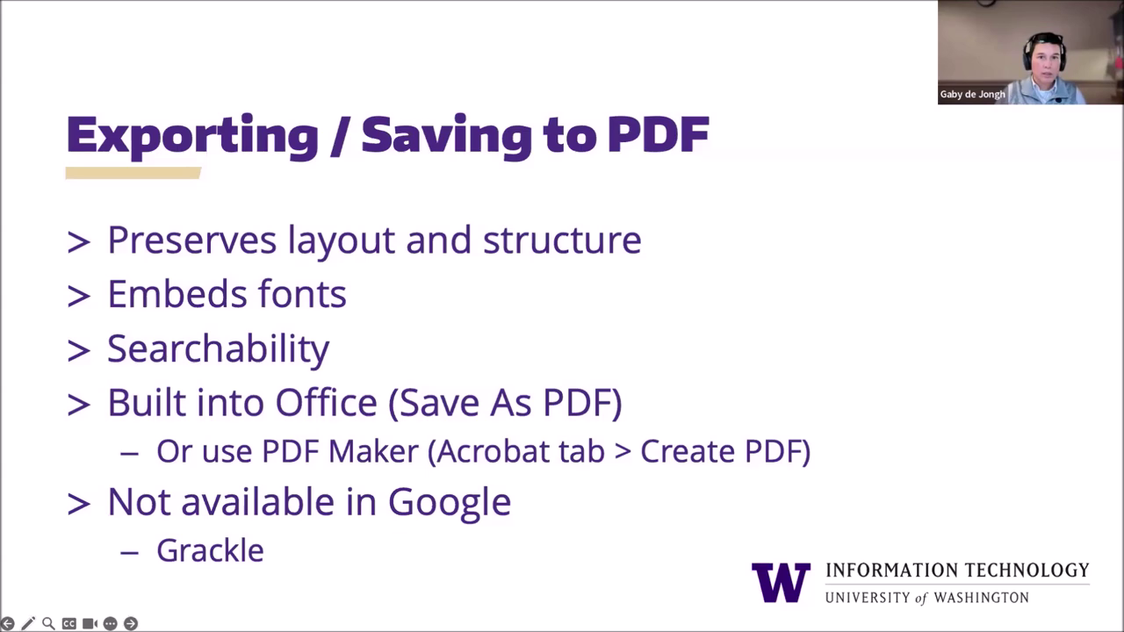
# Switch back to the syllabus_accessible document in Word, show the list of styles and apply the Title style to the closing French sentence
pyautogui.hotkey('alt', 'Tab')
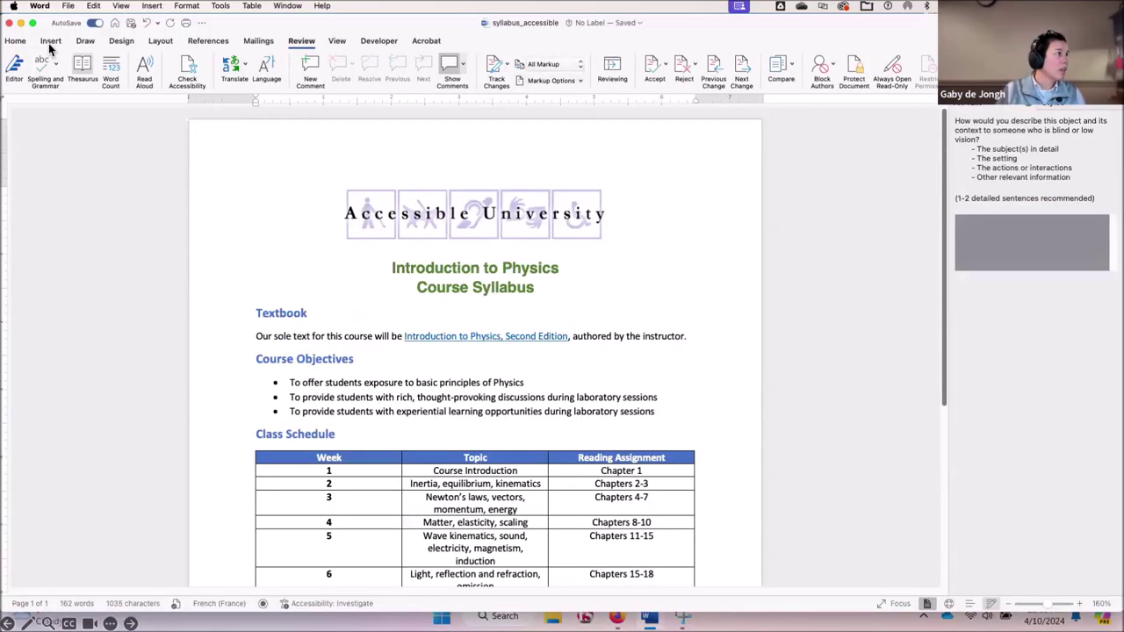
pyautogui.click(15, 40)
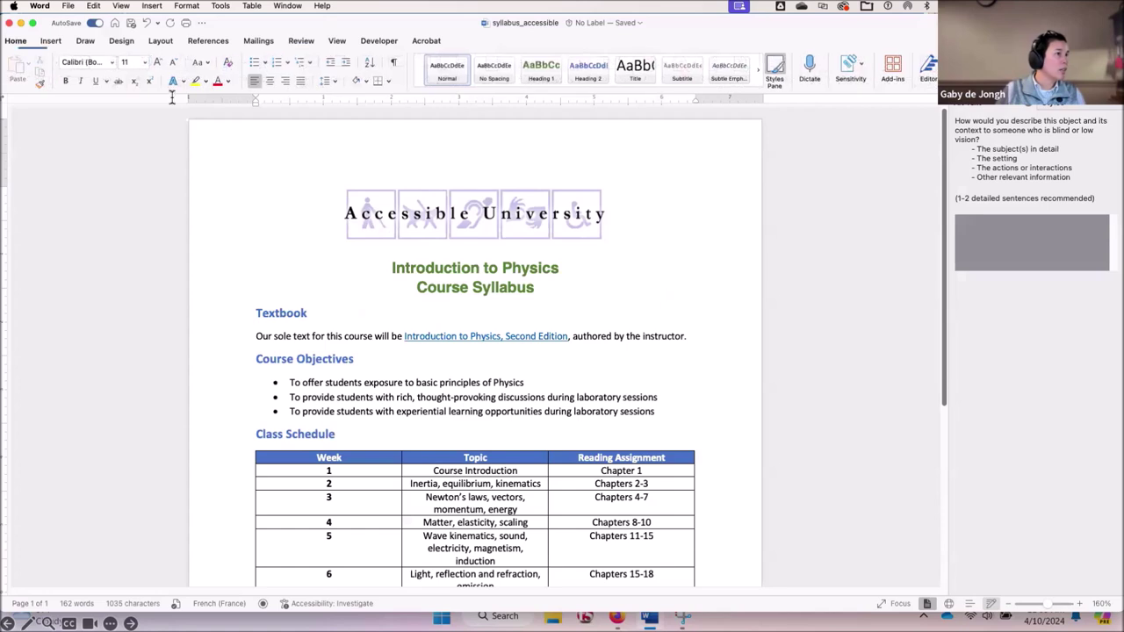
pyautogui.click(774, 67)
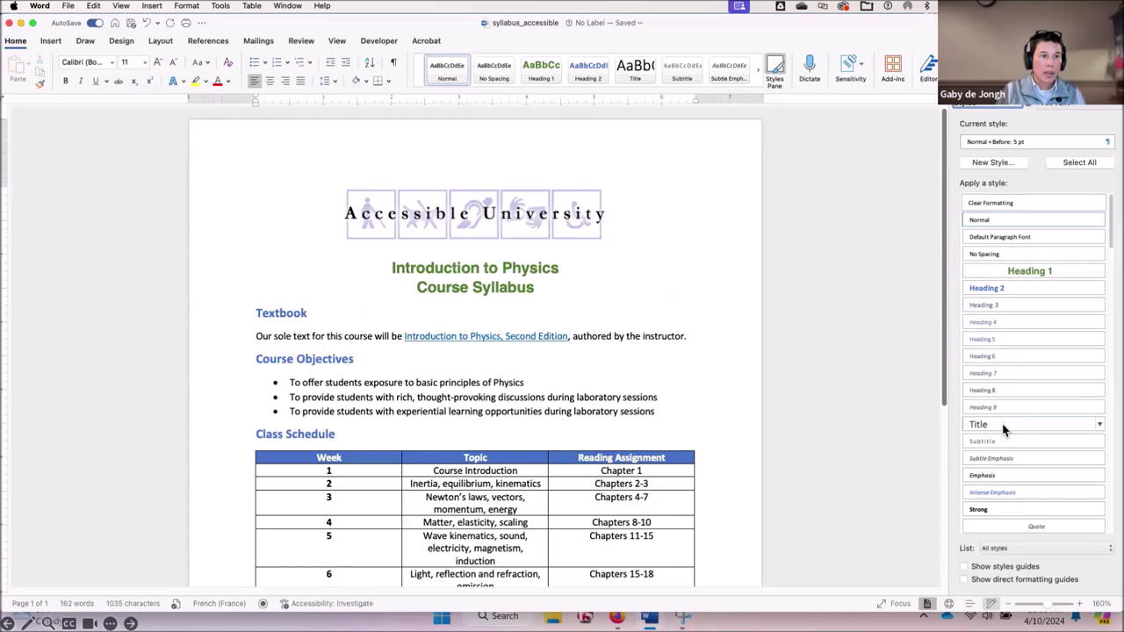
pyautogui.moveTo(996, 429)
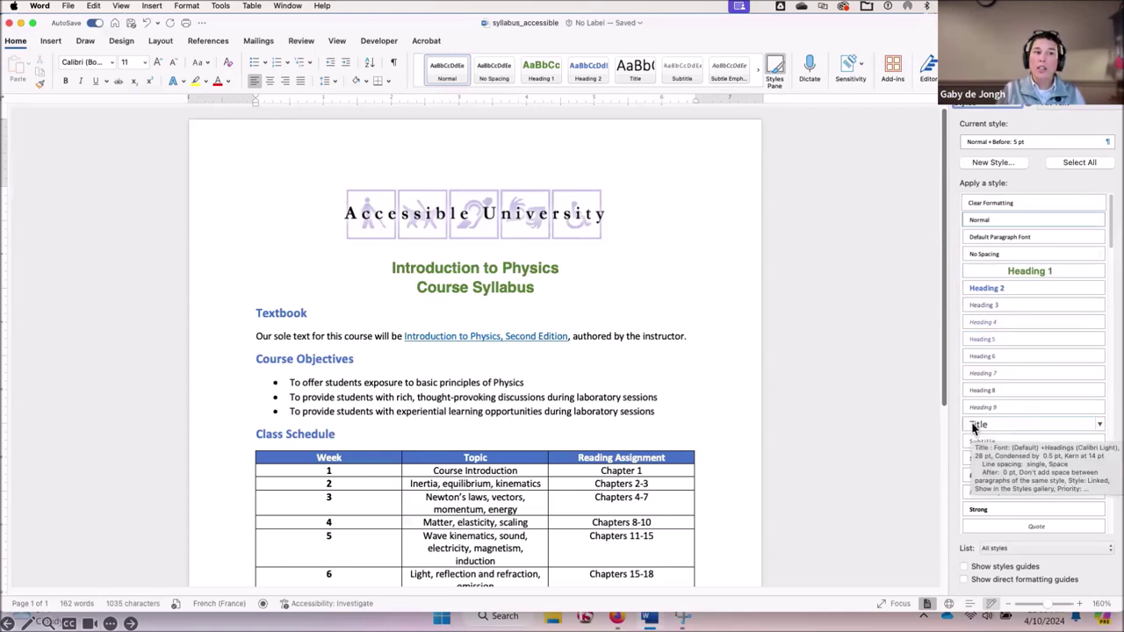
pyautogui.click(976, 426)
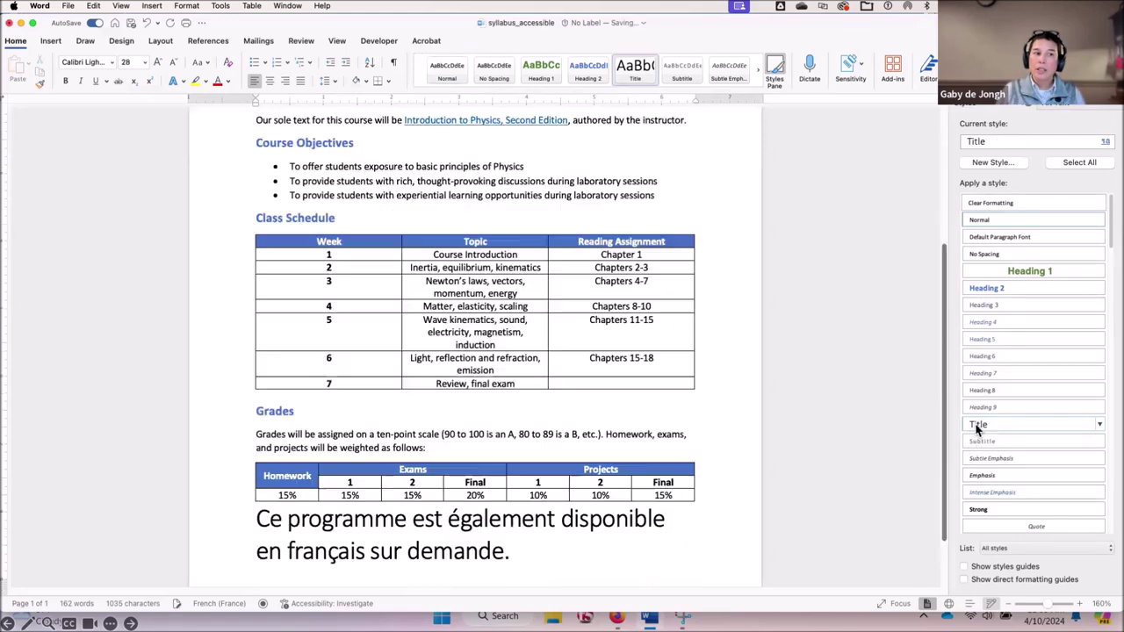
# Apply the Title style to the two-line heading "Introduction to Physics Course Syllabus" below the Accessible University banner
pyautogui.scroll(5, 694, 389)
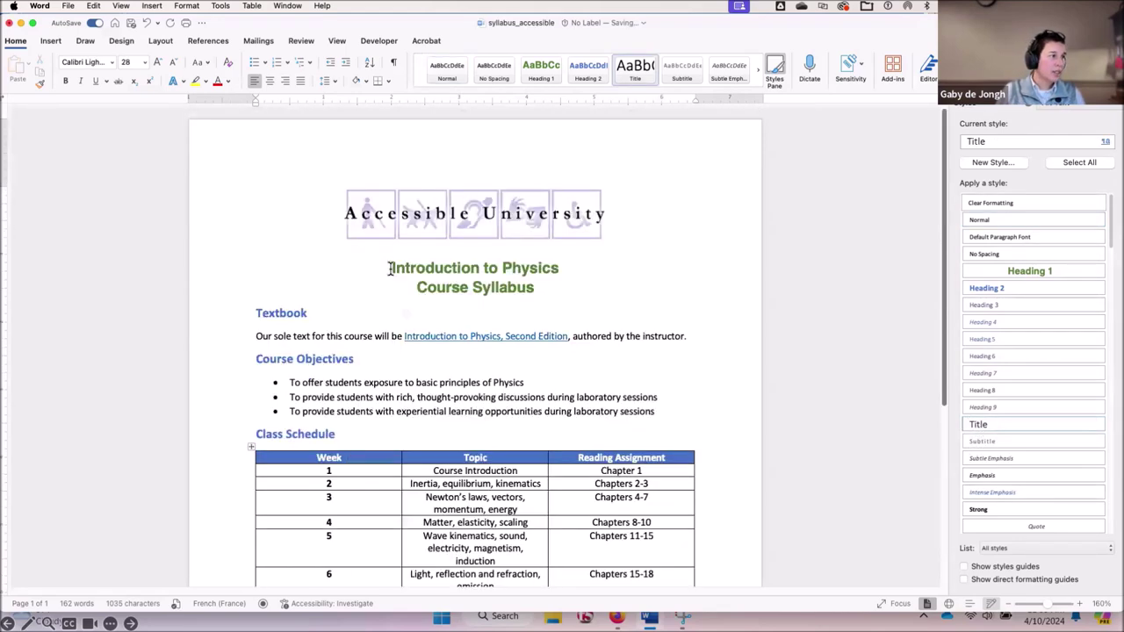
pyautogui.moveTo(389, 268); pyautogui.dragTo(542, 294)
pyautogui.press('super+alt+1')
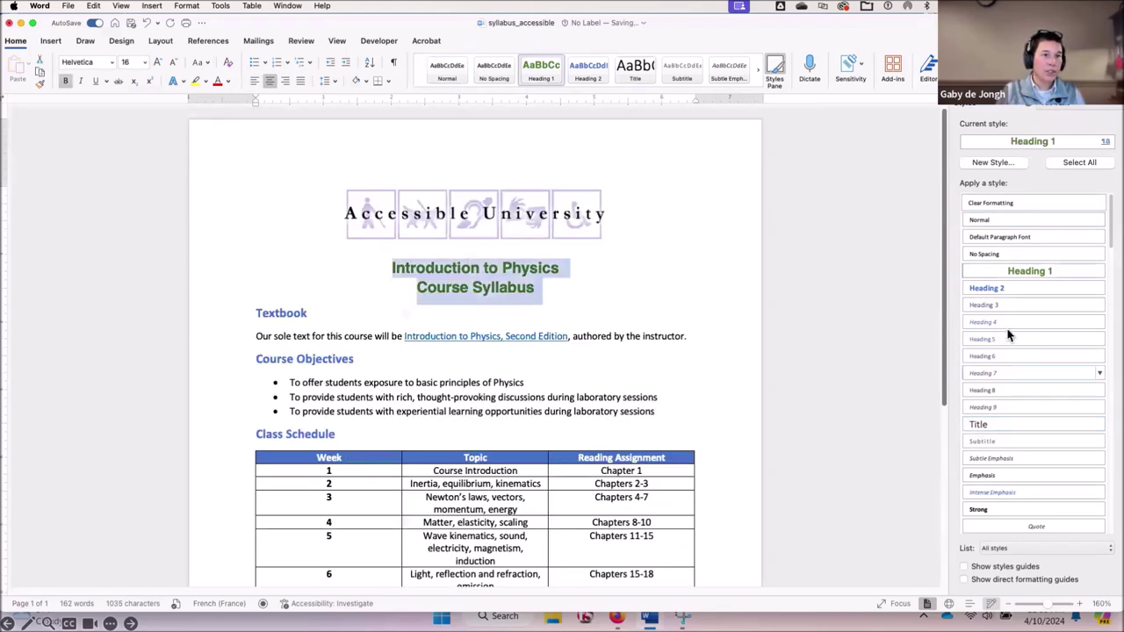
pyautogui.click(994, 426)
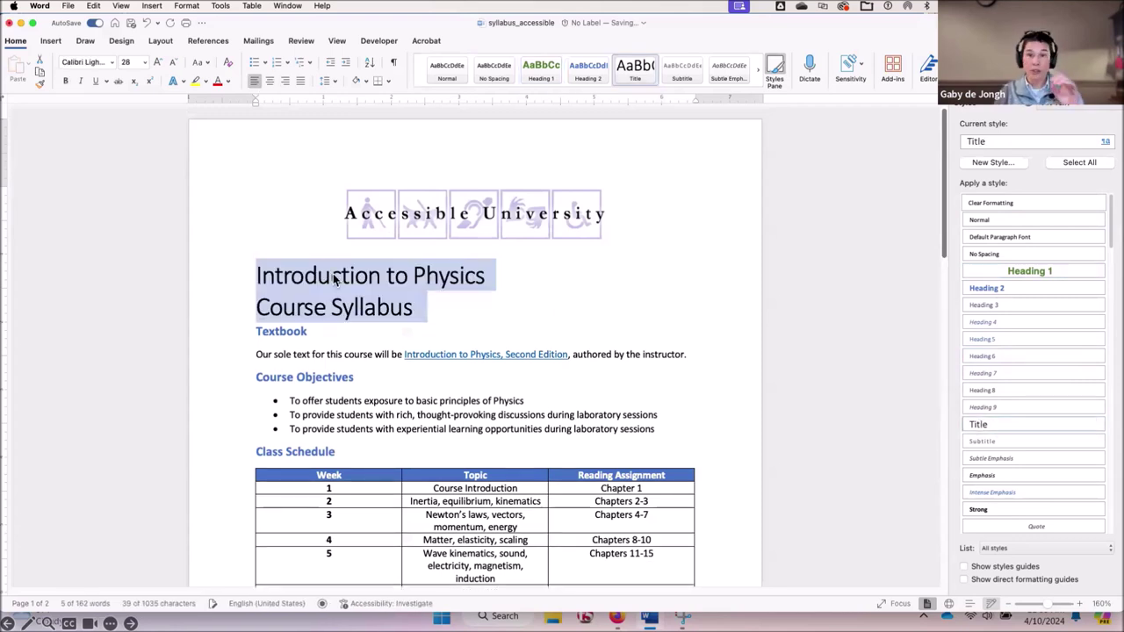